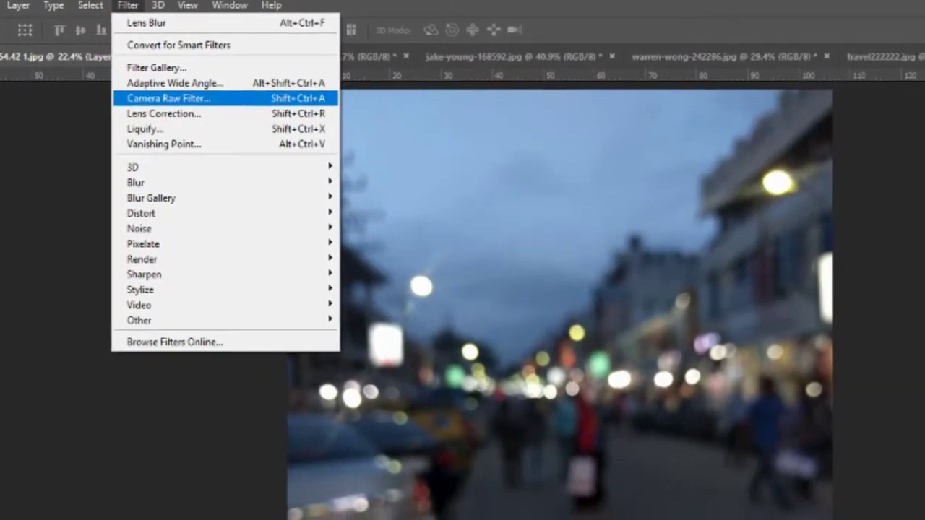
Open the Camera Raw Filter on the blurred night street photo.
{"action": "left_click", "coordinate": [163, 99]}
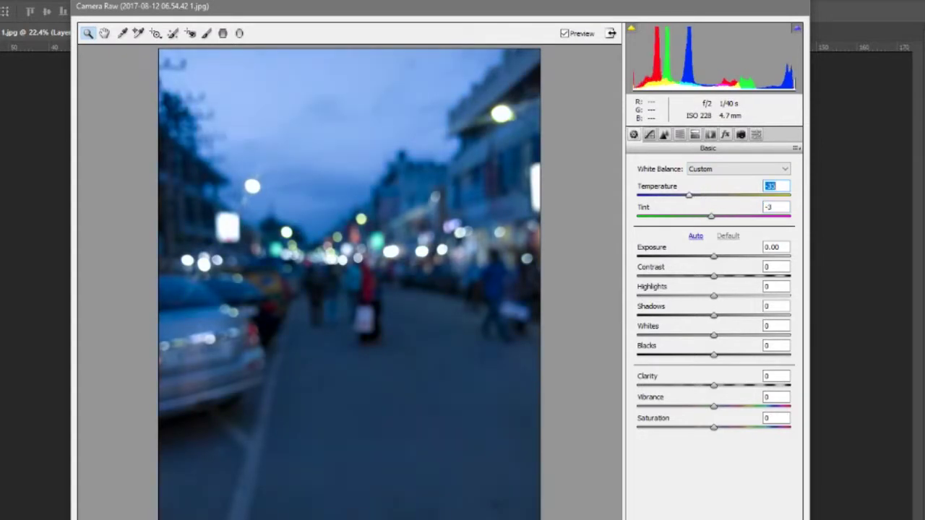
In Camera Raw, lower exposure, raise contrast, and pull highlights, whites and blacks down to about -17.
{"action": "key", "text": "Tab"}
{"action": "key", "text": "Tab"}
{"action": "key", "text": "Down"}
{"action": "key", "text": "Down"}
{"action": "key", "text": "Down"}
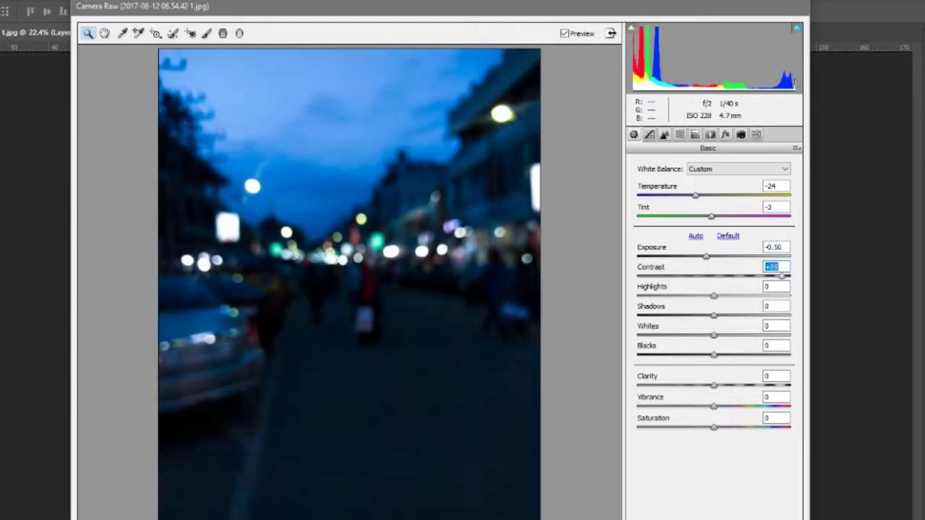
{"action": "left_click_drag", "start_coordinate": [716, 279], "coordinate": [735, 276]}
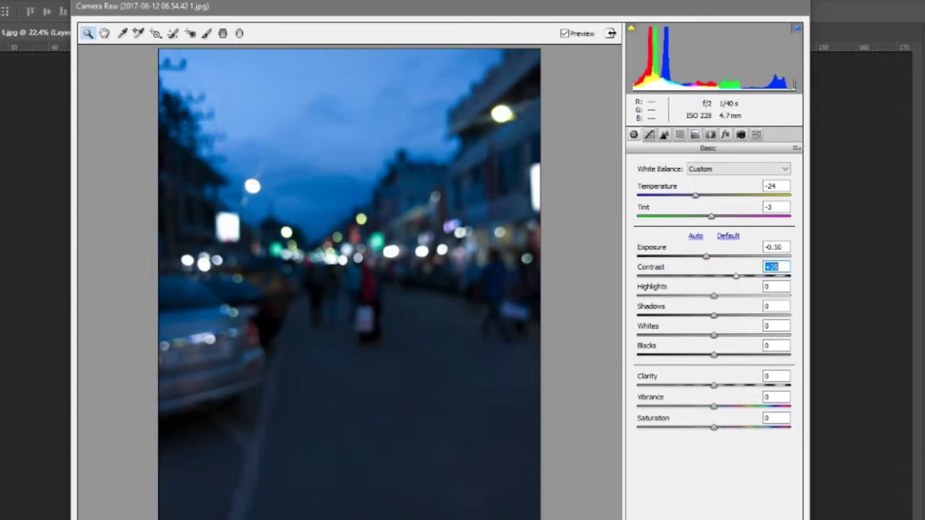
{"action": "key", "text": "Tab"}
{"action": "key", "text": "Down"}
{"action": "key", "text": "Down"}
{"action": "key", "text": "Down"}
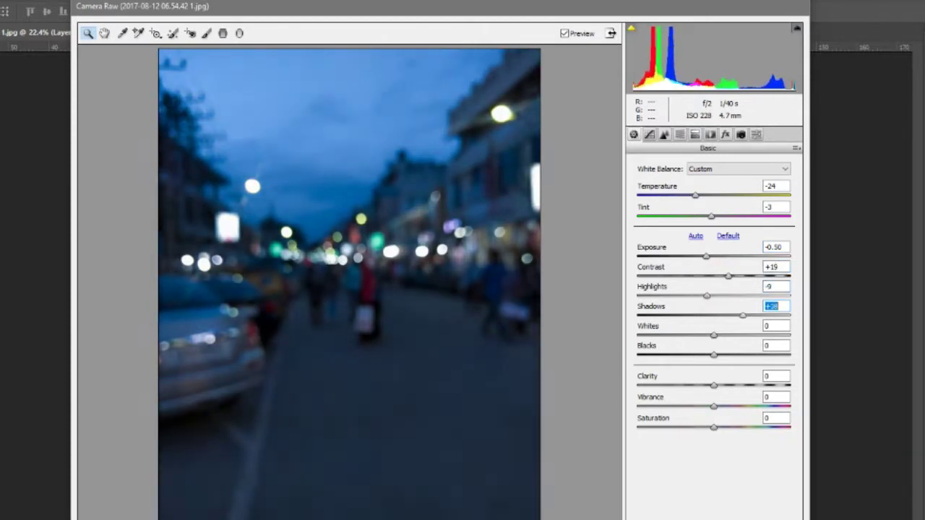
{"action": "type", "text": "-17"}
{"action": "key", "text": "Return"}
{"action": "type", "text": "-18"}
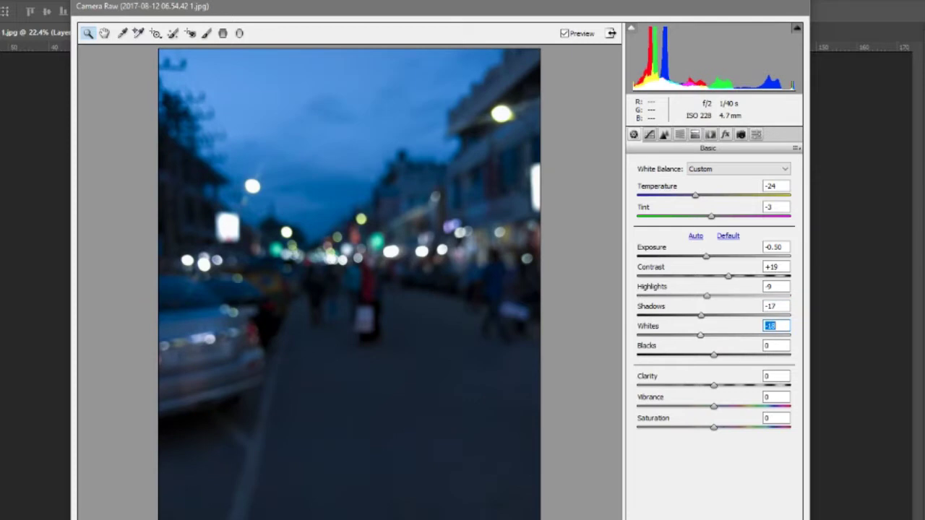
{"action": "type", "text": "-17"}
{"action": "key", "text": "Return"}
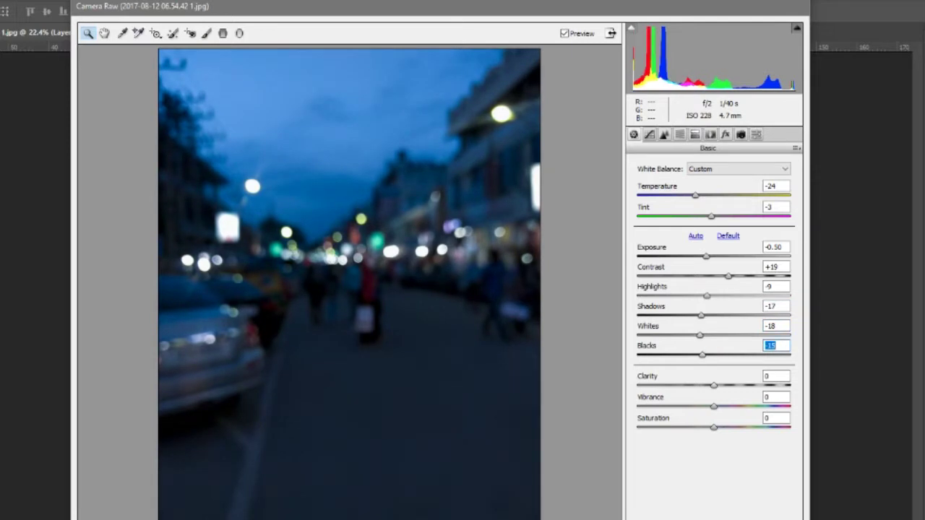
{"action": "type", "text": "+15"}
Set Exposure to -0.40, adjust Vibrance, and apply the Camera Raw grade.
{"action": "left_click", "coordinate": [774, 246]}
{"action": "type", "text": "-0.4"}
{"action": "key", "text": "Return"}
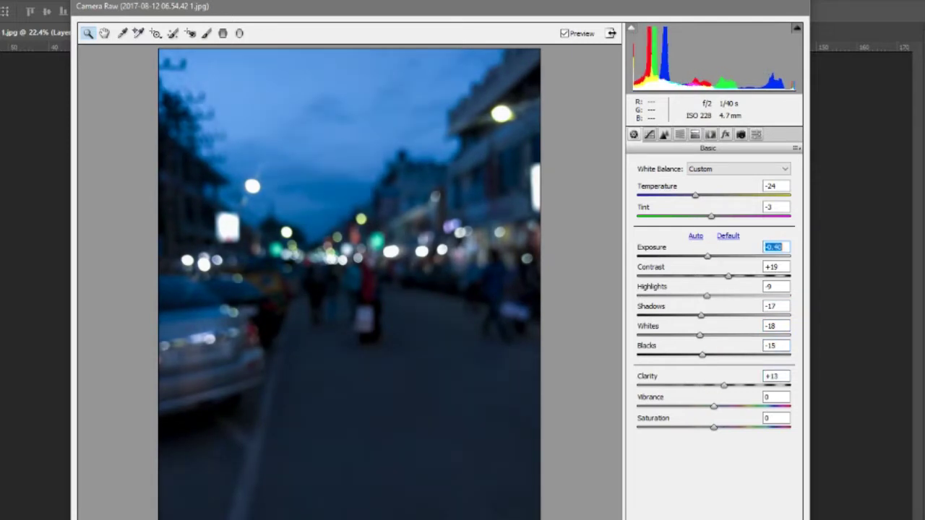
{"action": "left_click", "coordinate": [774, 397]}
{"action": "type", "text": "-3"}
{"action": "key", "text": "Return"}
{"action": "type", "text": "+9"}
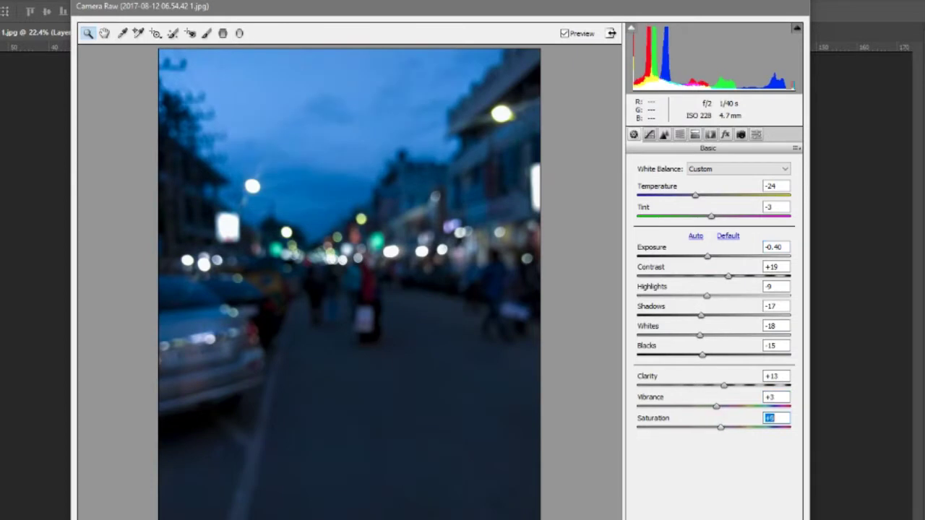
{"action": "key", "text": "Return"}
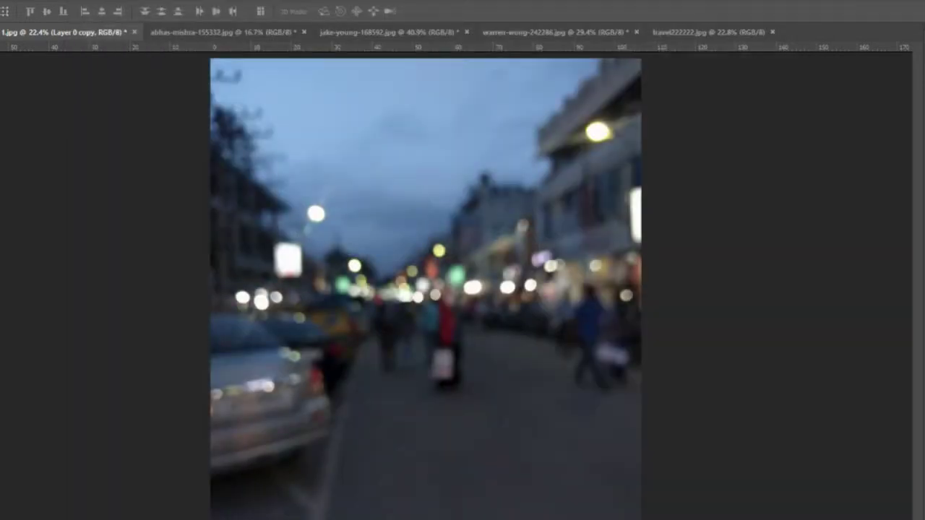
Toggle the adjusted layer to compare, then fit the doorway portrait in view.
{"action": "left_click", "coordinate": [830, 232]}
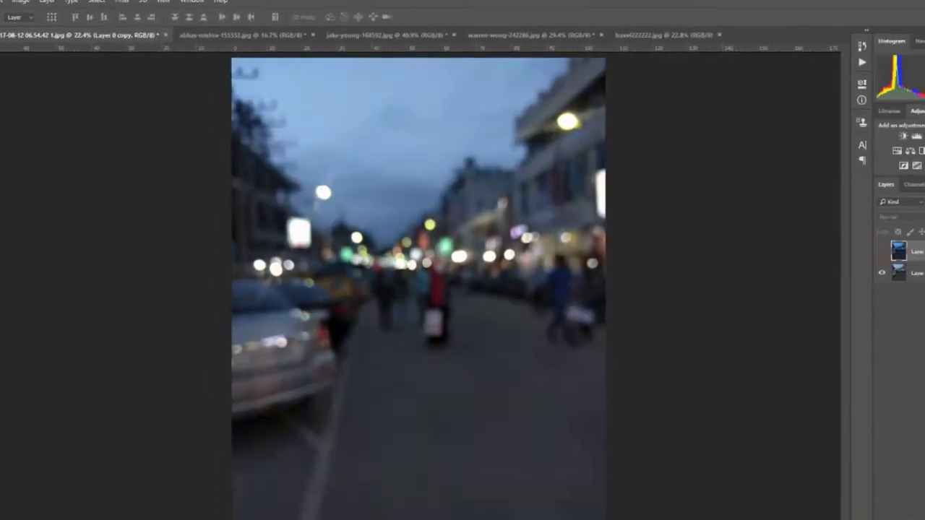
{"action": "left_click", "coordinate": [830, 231]}
{"action": "left_click", "coordinate": [830, 231]}
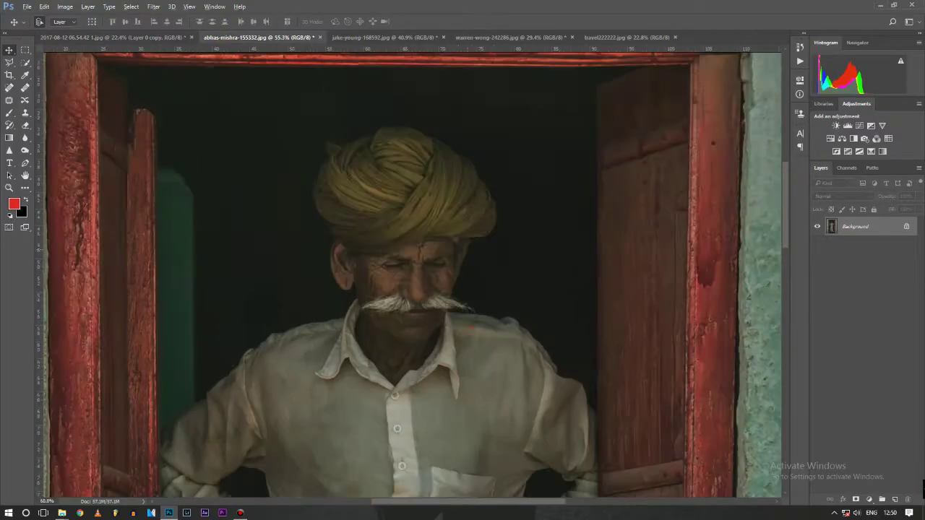
{"action": "key", "text": "ctrl+0"}
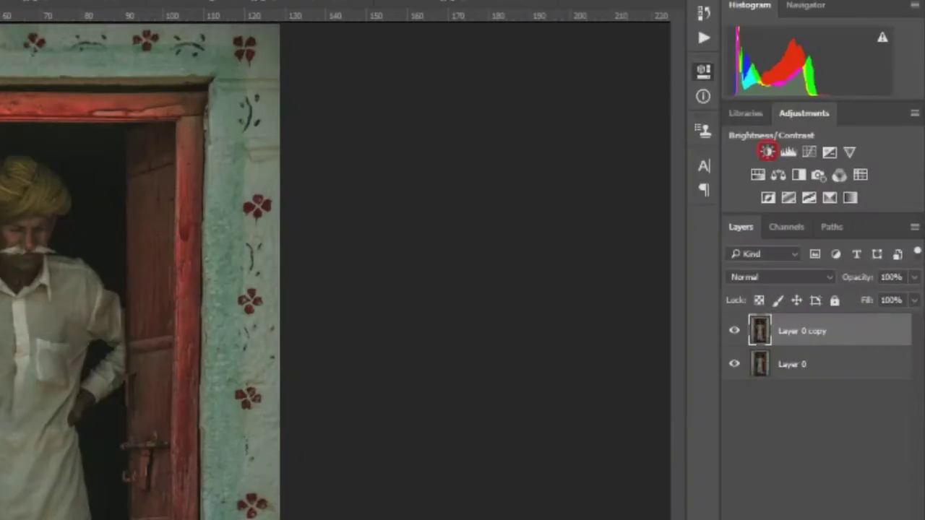
Add a Brightness/Contrast layer with Brightness 49 and Contrast 11 to the doorway portrait.
{"action": "left_click", "coordinate": [836, 125]}
{"action": "left_click_drag", "start_coordinate": [583, 161], "coordinate": [609, 162]}
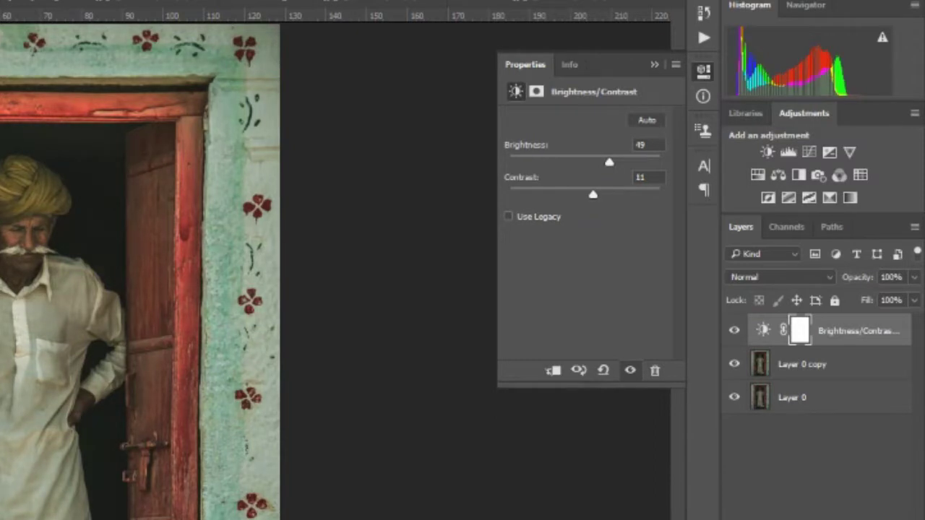
{"action": "left_click", "coordinate": [654, 64]}
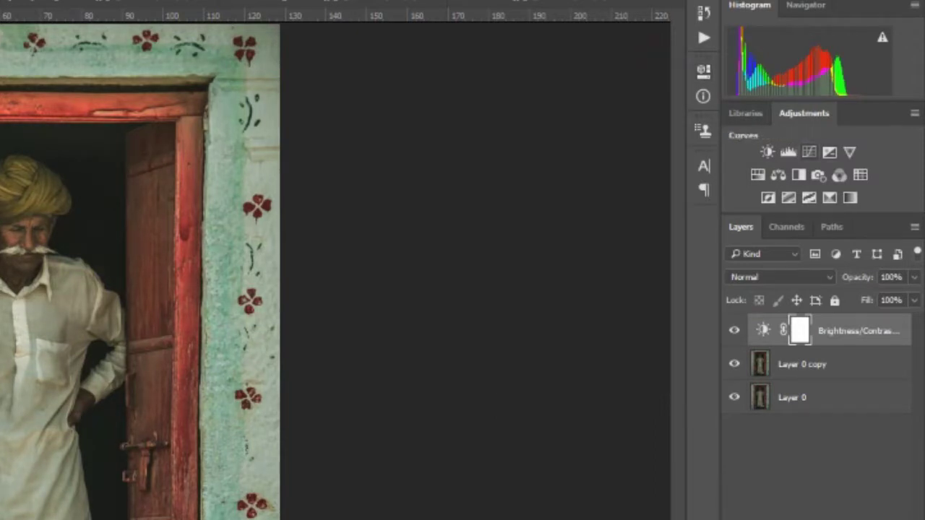
Add a Curves adjustment layer and adjust its red, green and blue channel curves.
{"action": "left_click", "coordinate": [829, 152]}
{"action": "left_click", "coordinate": [547, 165]}
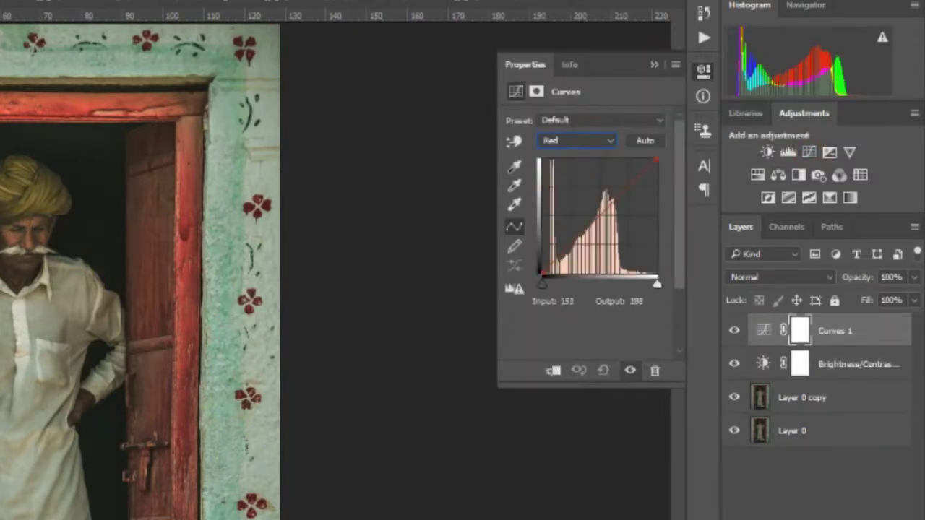
{"action": "left_click", "coordinate": [575, 140]}
{"action": "left_click", "coordinate": [553, 173]}
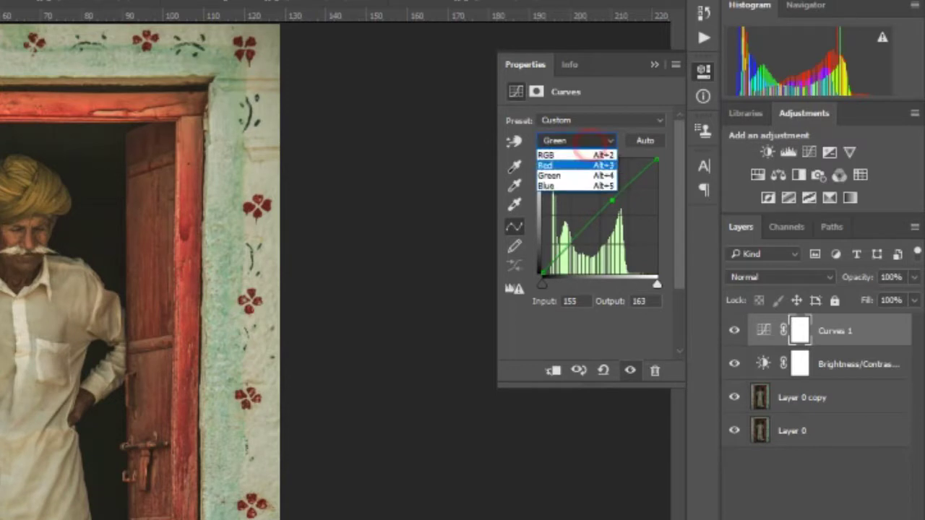
{"action": "left_click", "coordinate": [547, 184]}
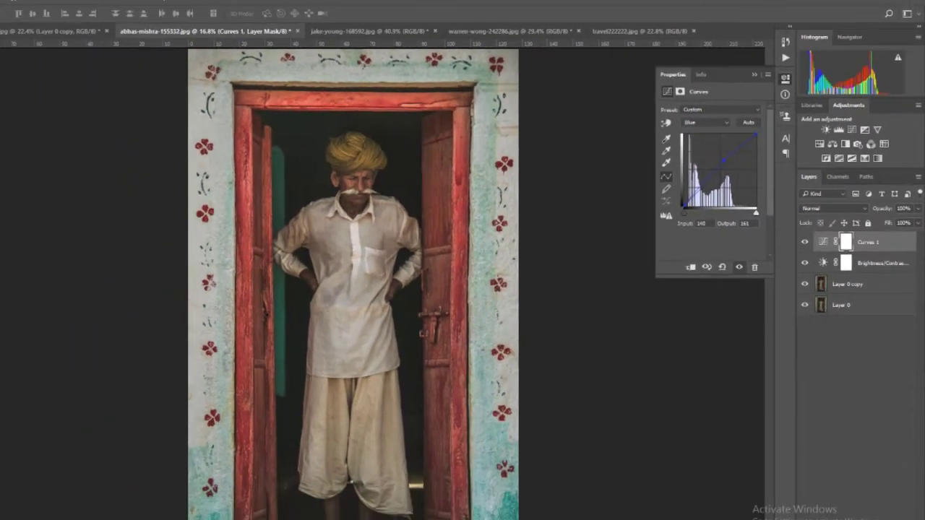
{"action": "left_click", "coordinate": [772, 75]}
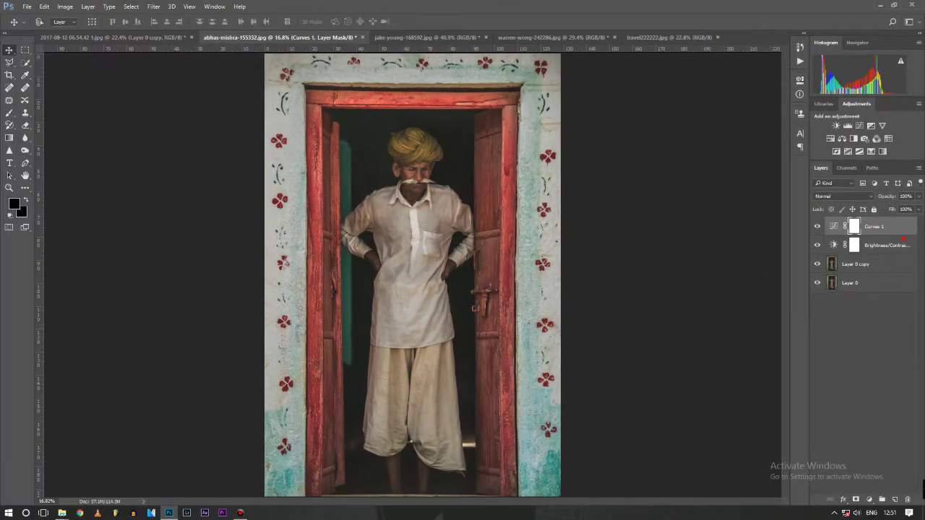
Group the adjustment layers into Group 1 and toggle it to compare before and after.
{"action": "left_click", "coordinate": [855, 264], "text": "shift"}
{"action": "key", "text": "ctrl+g"}
{"action": "left_click", "coordinate": [817, 223]}
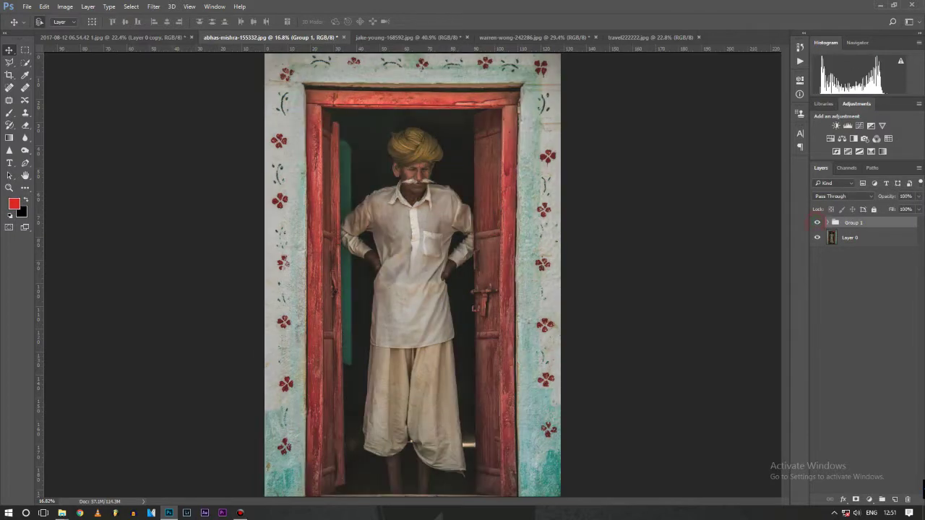
{"action": "left_click", "coordinate": [817, 223]}
{"action": "left_click", "coordinate": [817, 223]}
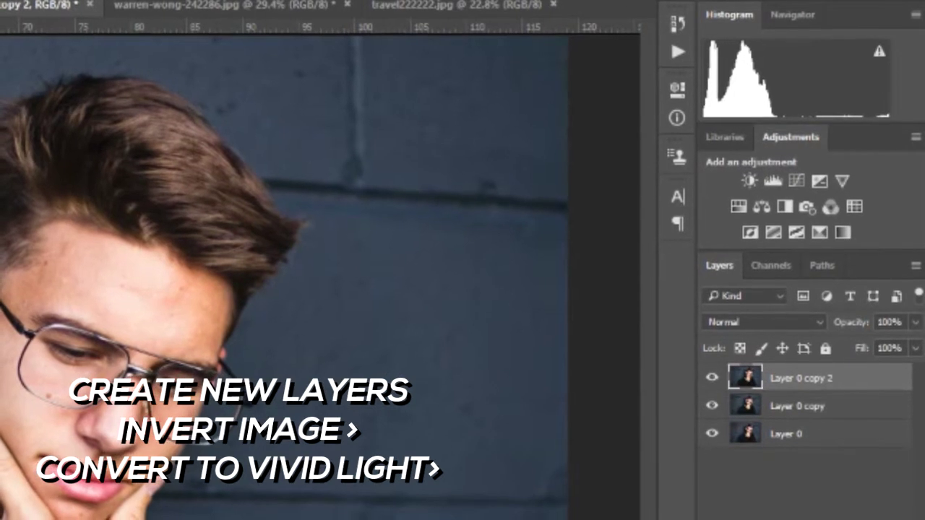
Add an Invert adjustment layer above Layer 0 copy 2 in the glasses portrait.
{"action": "right_click", "coordinate": [874, 375]}
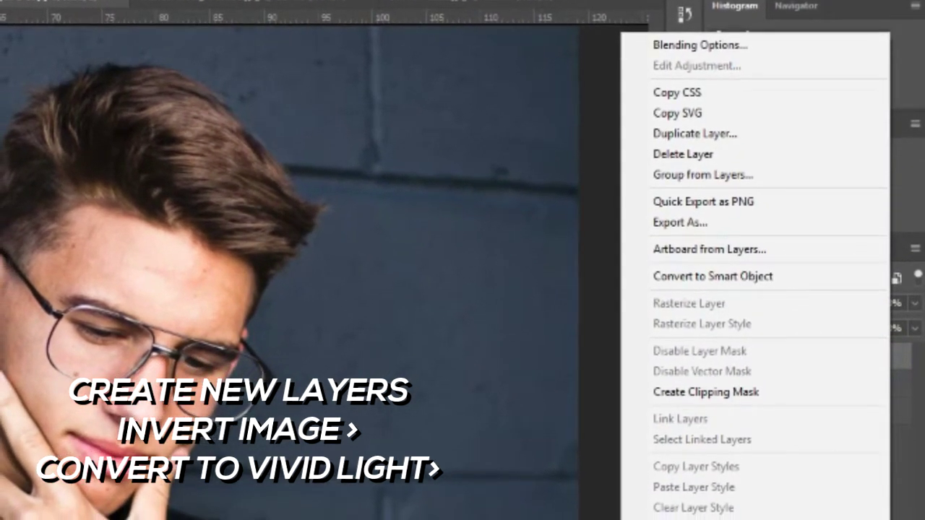
{"action": "left_click", "coordinate": [894, 354]}
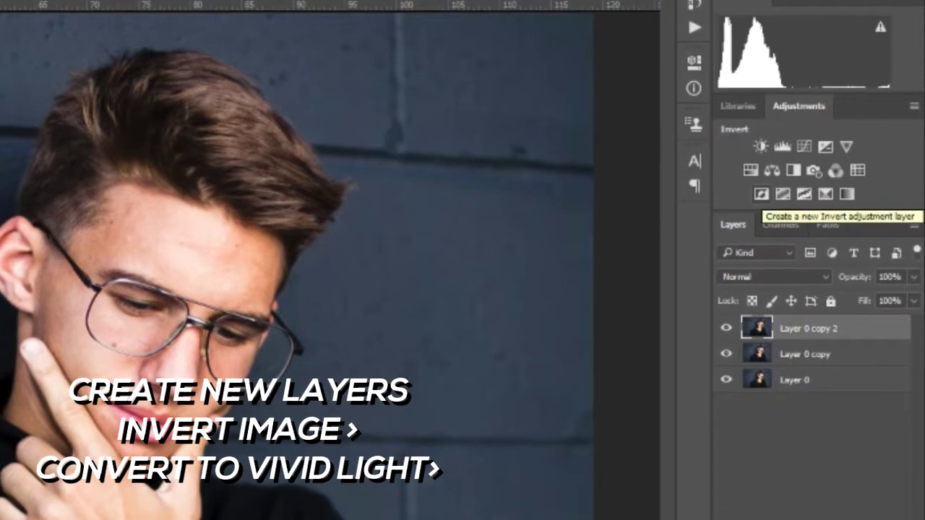
{"action": "left_click", "coordinate": [762, 191]}
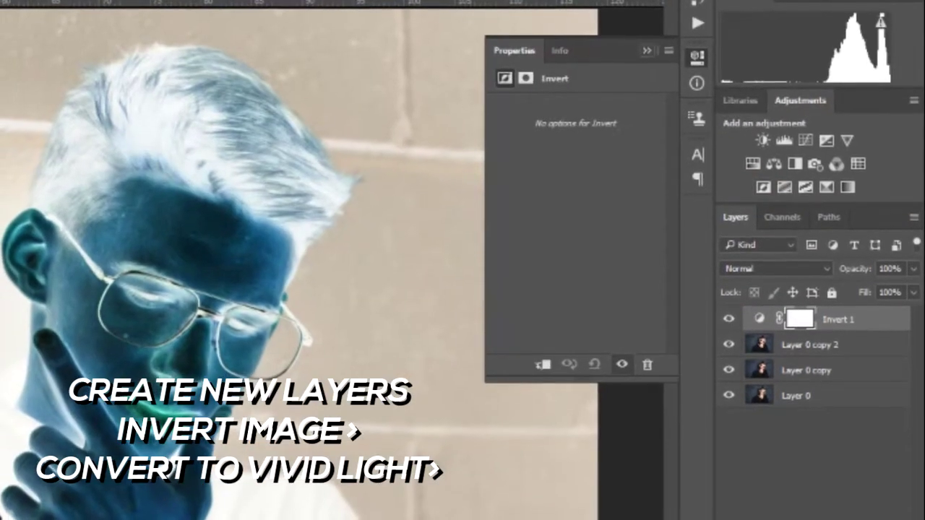
Set the Invert 1 layer's blend mode to Vivid Light.
{"action": "left_click", "coordinate": [643, 48]}
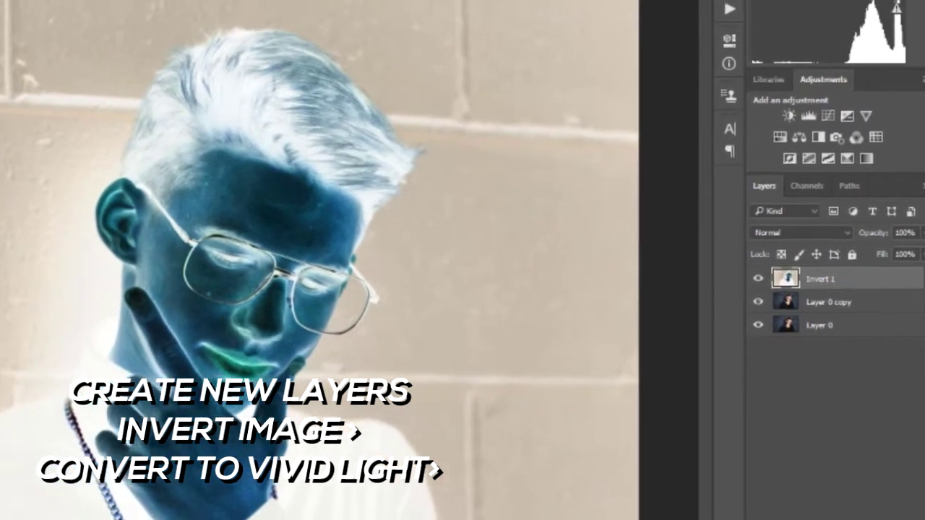
{"action": "left_click", "coordinate": [787, 233]}
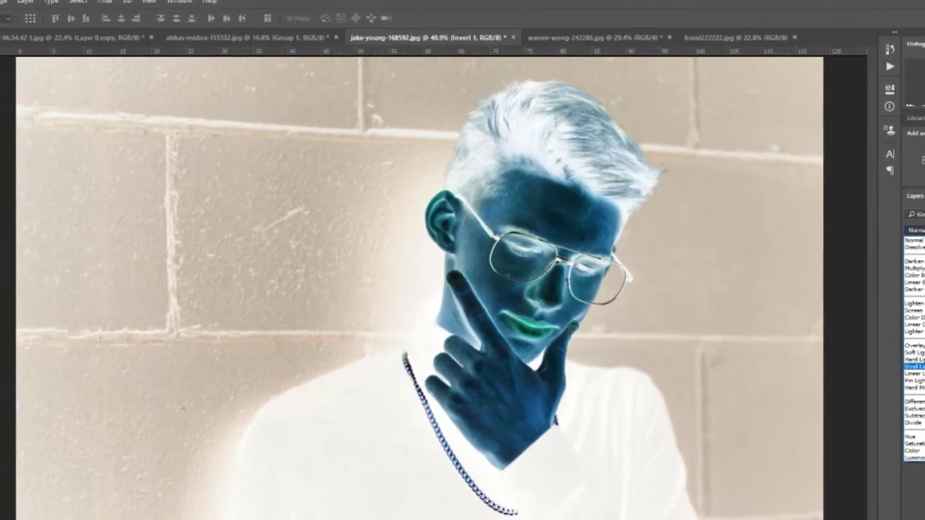
{"action": "left_click", "coordinate": [914, 366]}
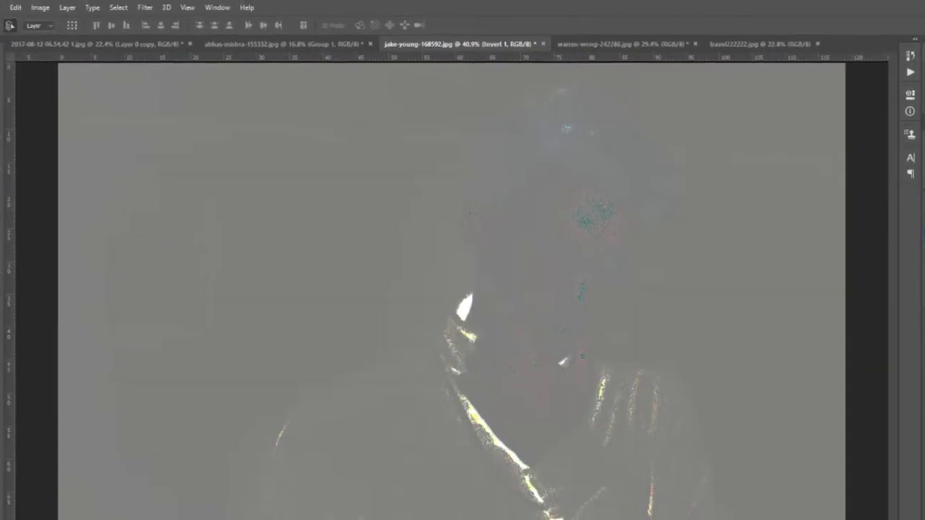
Apply a High Pass filter with radius 24 to the Invert 1 layer.
{"action": "left_click", "coordinate": [140, 9]}
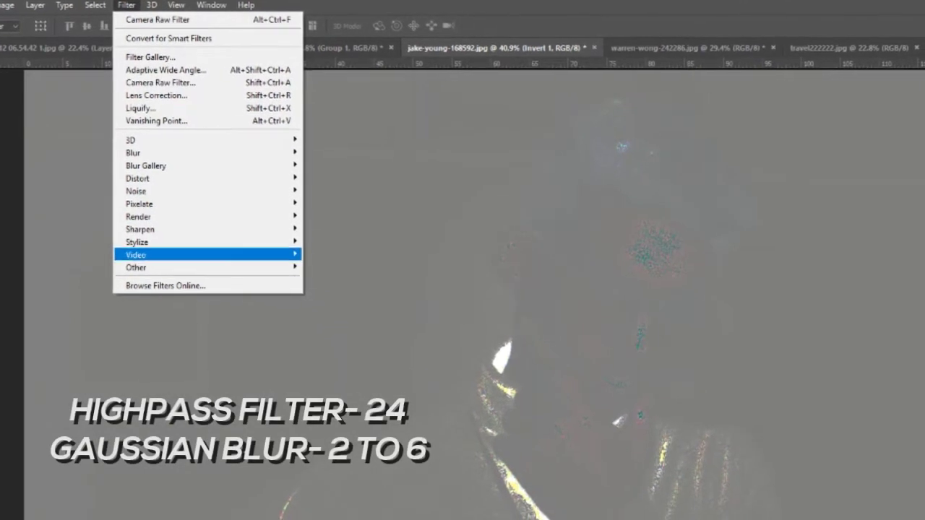
{"action": "mouse_move", "coordinate": [136, 268]}
{"action": "left_click", "coordinate": [326, 271]}
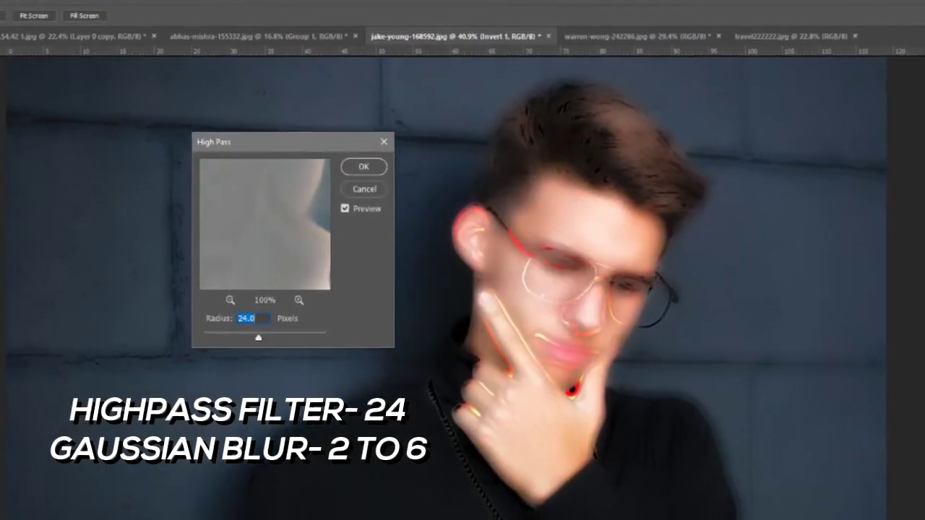
{"action": "left_click", "coordinate": [361, 167]}
Soften the layer with a Gaussian Blur of about 2 pixels.
{"action": "left_click", "coordinate": [86, 0]}
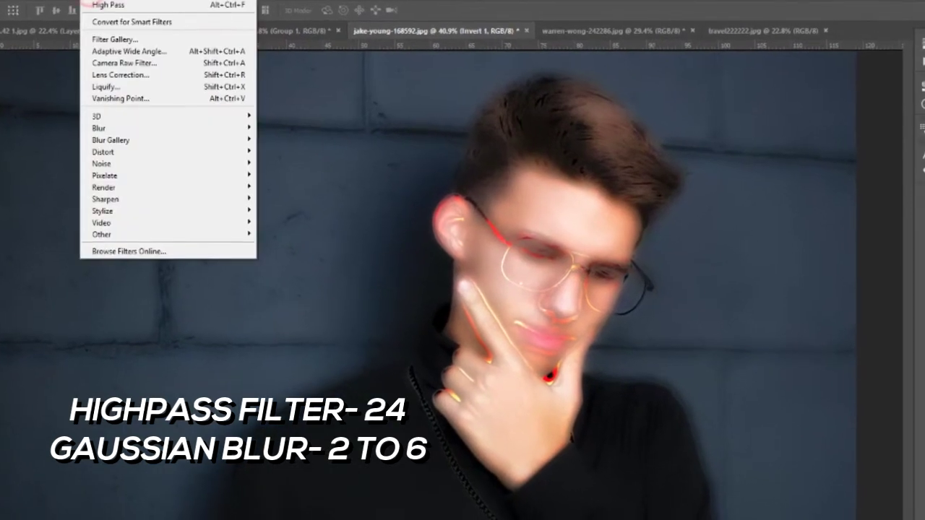
{"action": "left_click", "coordinate": [278, 168]}
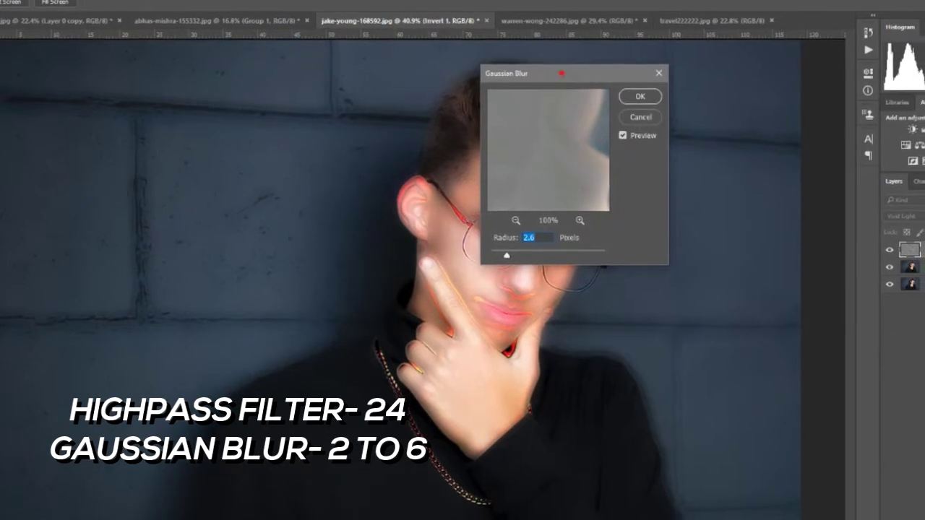
{"action": "left_click_drag", "start_coordinate": [570, 75], "coordinate": [199, 96]}
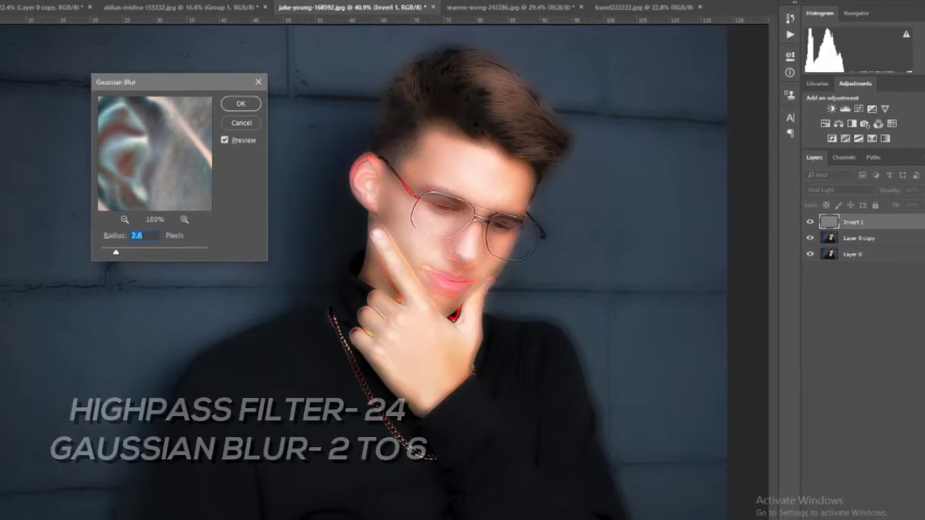
{"action": "left_click_drag", "start_coordinate": [118, 254], "coordinate": [90, 249]}
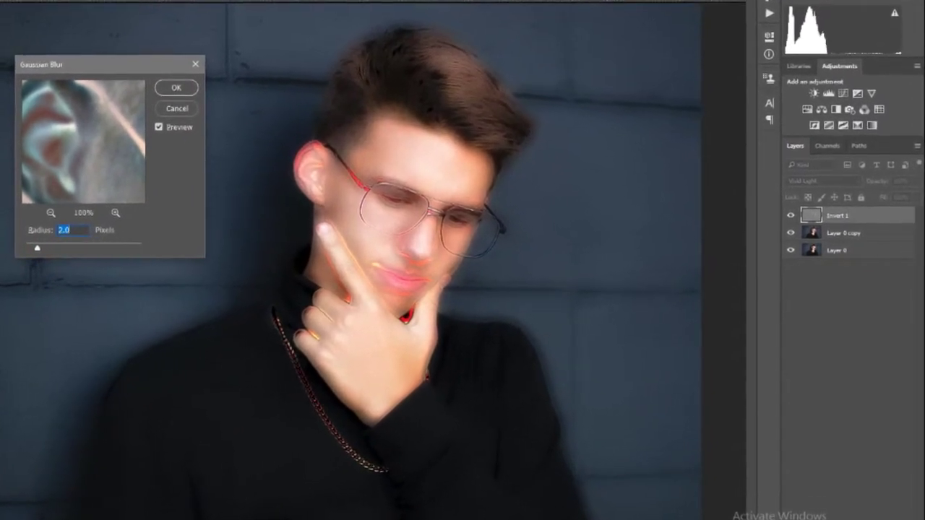
{"action": "key", "text": "Return"}
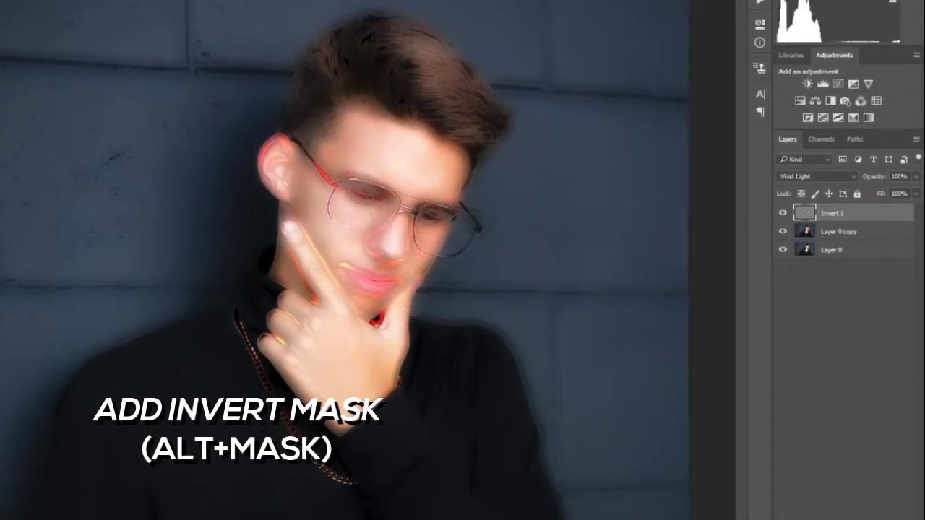
Give Invert 1 a black mask, size a soft brush to about 614 px, and switch to white.
{"action": "left_click", "coordinate": [840, 197], "text": "alt"}
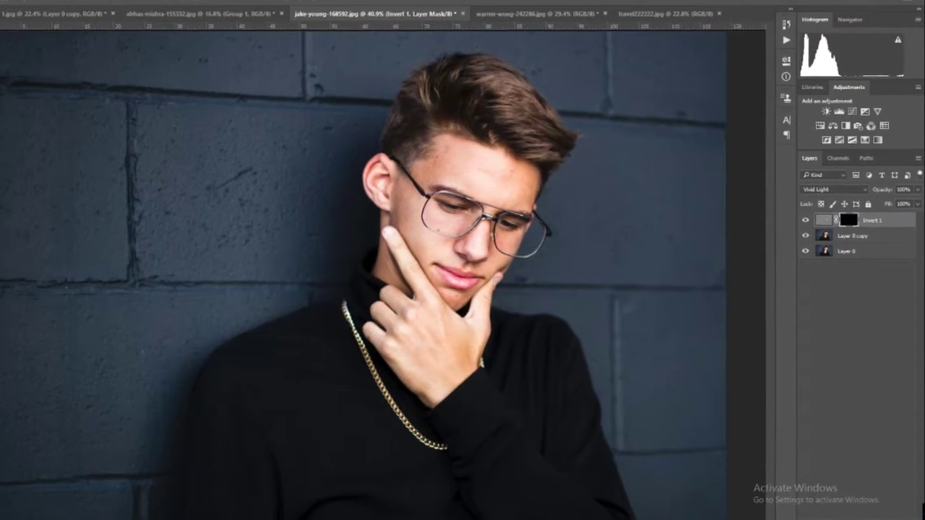
{"action": "left_click_drag", "start_coordinate": [390, 166], "coordinate": [405, 166]}
{"action": "left_click_drag", "start_coordinate": [475, 167], "coordinate": [469, 165]}
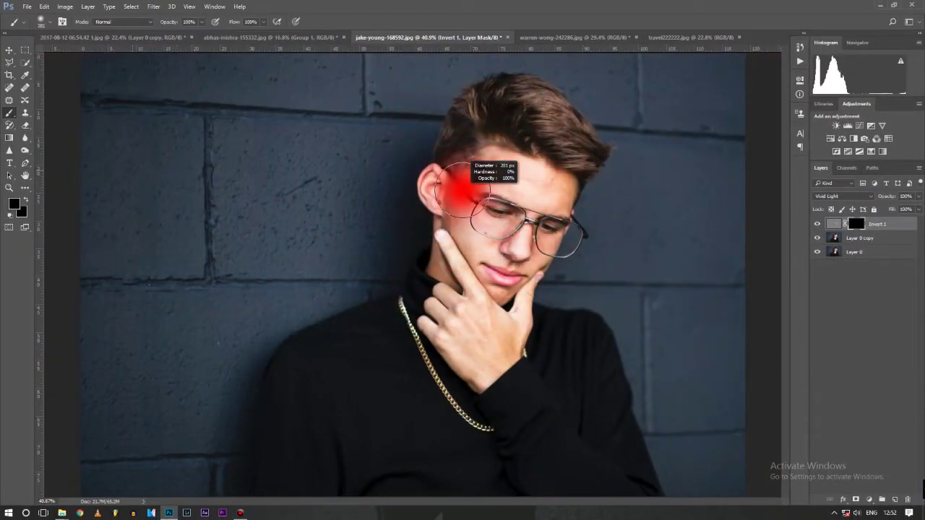
{"action": "left_click_drag", "start_coordinate": [650, 152], "coordinate": [708, 152]}
{"action": "mouse_move", "coordinate": [318, 239]}
{"action": "left_mouse_down"}
{"action": "mouse_move", "coordinate": [340, 238]}
{"action": "mouse_move", "coordinate": [354, 269]}
{"action": "left_mouse_up"}
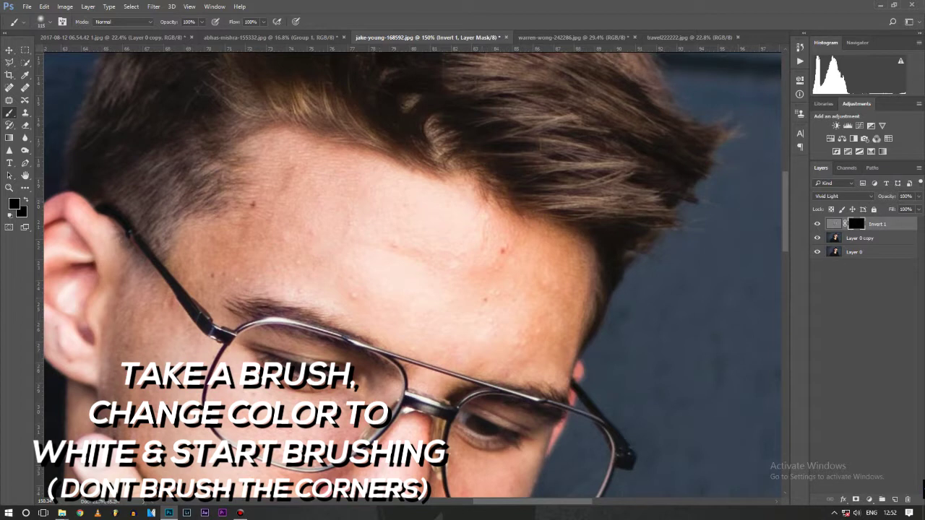
{"action": "key", "text": "x"}
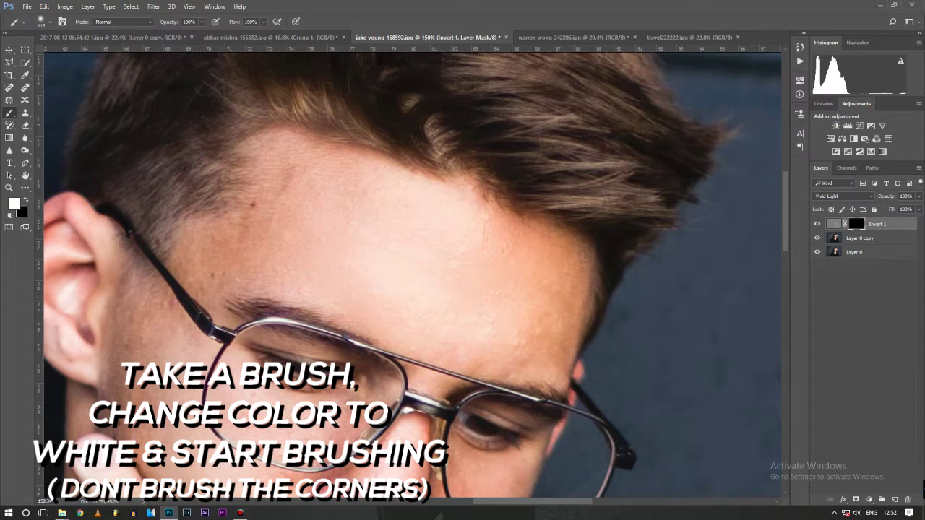
Work across the face and back of the hand with a small brush on the mask.
{"action": "key", "text": "ctrl+0"}
{"action": "scroll", "coordinate": [473, 235], "scroll_direction": "up", "scroll_amount": 2}
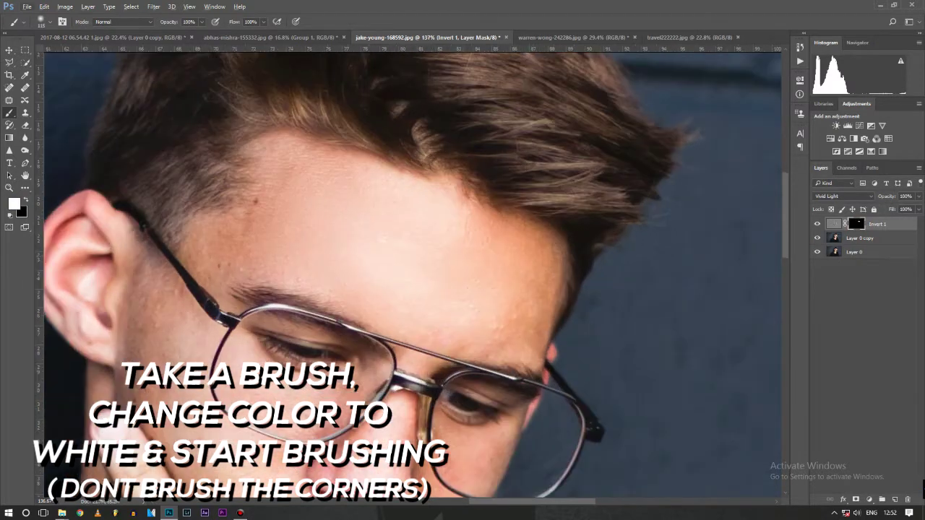
{"action": "scroll", "coordinate": [473, 235], "scroll_direction": "up", "scroll_amount": 2}
{"action": "scroll", "coordinate": [287, 218], "scroll_direction": "up", "scroll_amount": 1}
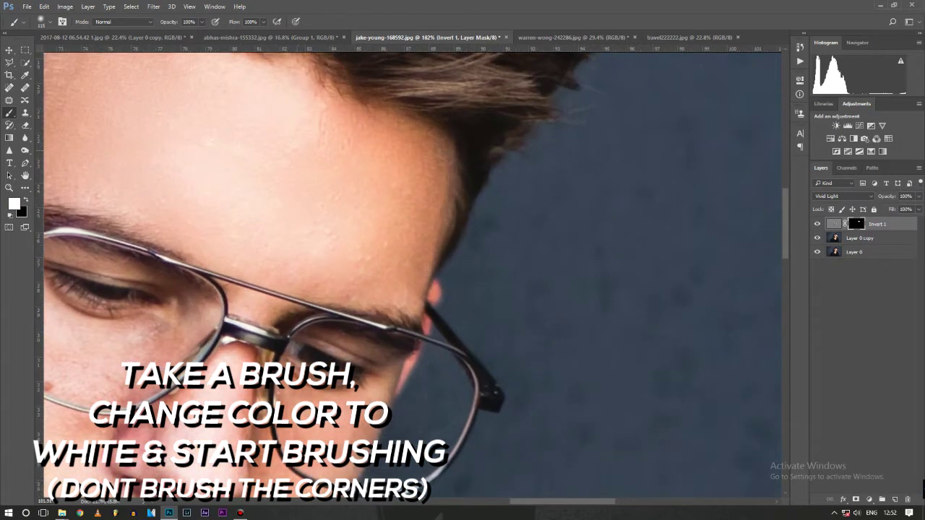
{"action": "scroll", "coordinate": [287, 218], "scroll_direction": "up", "scroll_amount": 1}
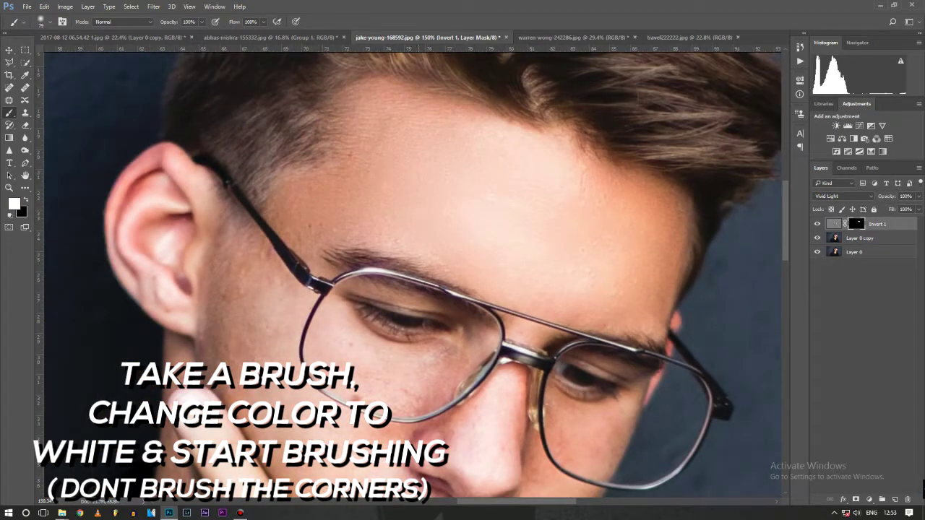
{"action": "left_click_drag", "start_coordinate": [404, 289], "coordinate": [488, 213]}
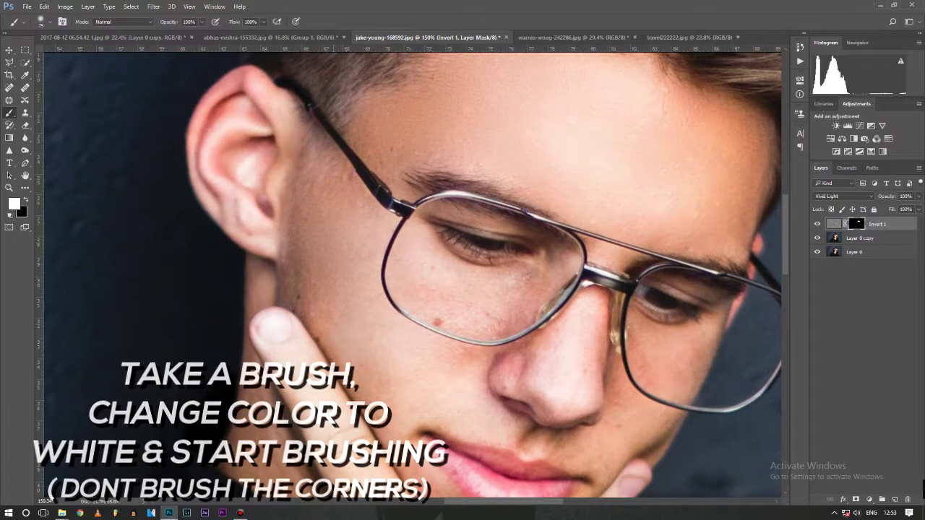
{"action": "scroll", "coordinate": [365, 354], "scroll_direction": "up", "scroll_amount": 3}
{"action": "right_click", "coordinate": [543, 267], "text": "alt"}
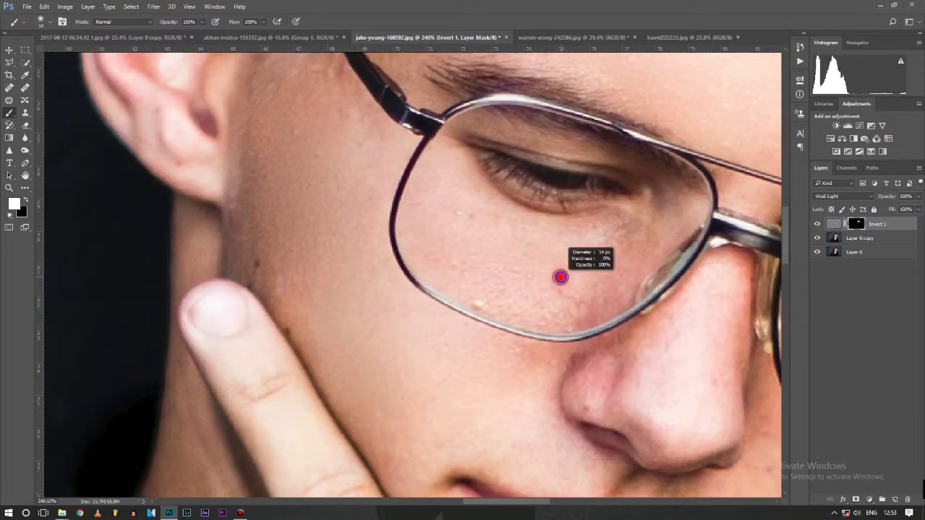
{"action": "scroll", "coordinate": [413, 275], "scroll_direction": "down", "scroll_amount": 1}
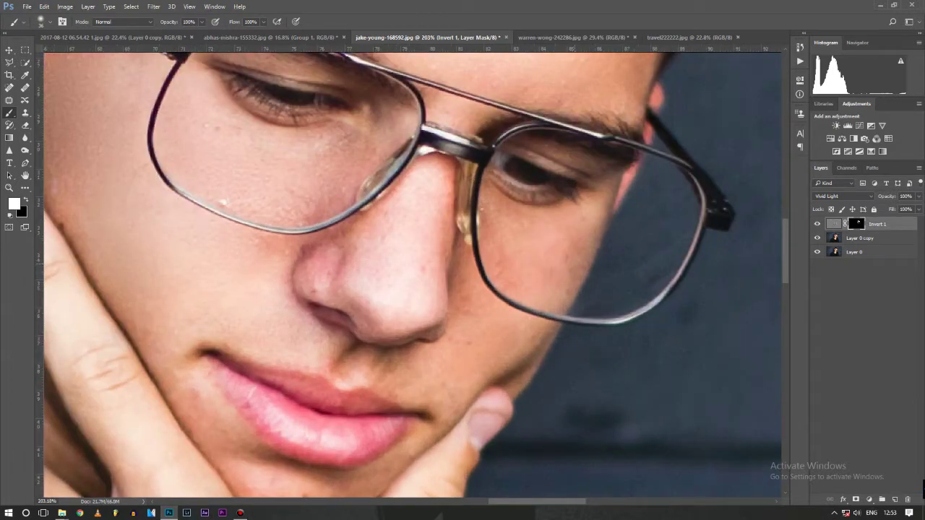
{"action": "scroll", "coordinate": [411, 274], "scroll_direction": "up", "scroll_amount": 3}
{"action": "scroll", "coordinate": [412, 274], "scroll_direction": "down", "scroll_amount": 3}
{"action": "scroll", "coordinate": [412, 275], "scroll_direction": "down", "scroll_amount": 3}
{"action": "scroll", "coordinate": [412, 274], "scroll_direction": "down", "scroll_amount": 3}
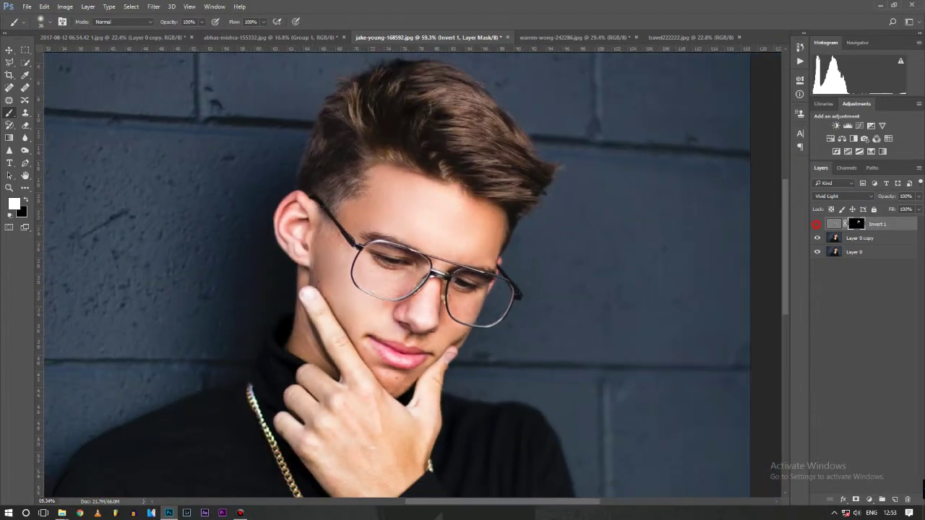
{"action": "scroll", "coordinate": [412, 275], "scroll_direction": "down", "scroll_amount": 2}
{"action": "scroll", "coordinate": [433, 301], "scroll_direction": "up", "scroll_amount": 2}
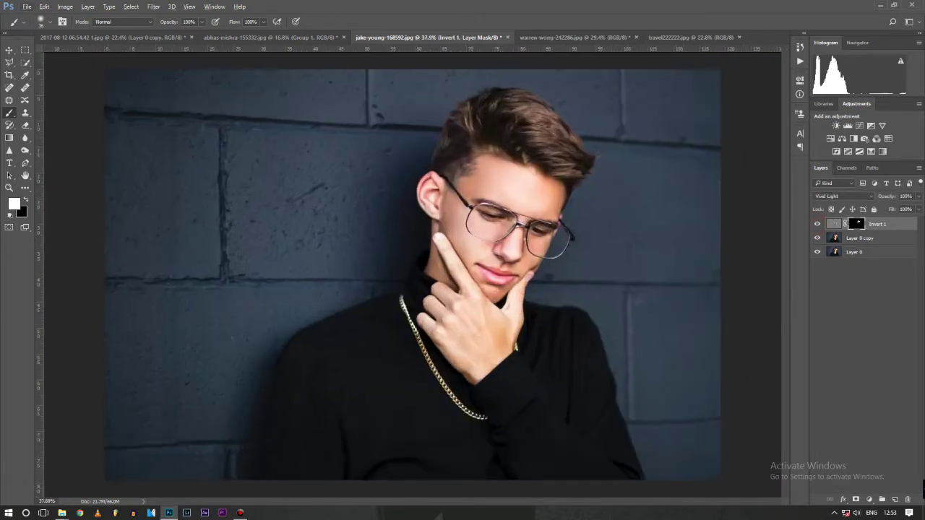
{"action": "scroll", "coordinate": [484, 267], "scroll_direction": "up", "scroll_amount": 4}
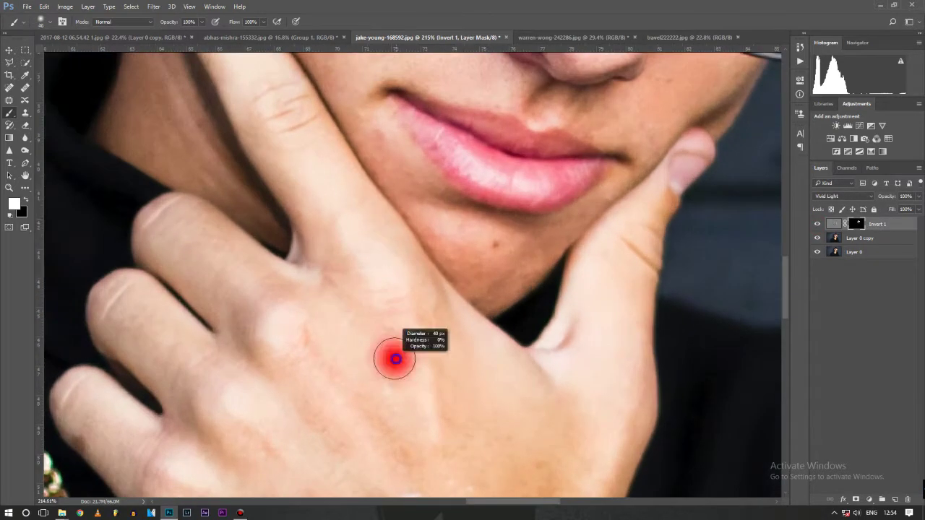
{"action": "left_click_drag", "start_coordinate": [392, 419], "coordinate": [393, 303]}
{"action": "scroll", "coordinate": [392, 304], "scroll_direction": "up", "scroll_amount": 1}
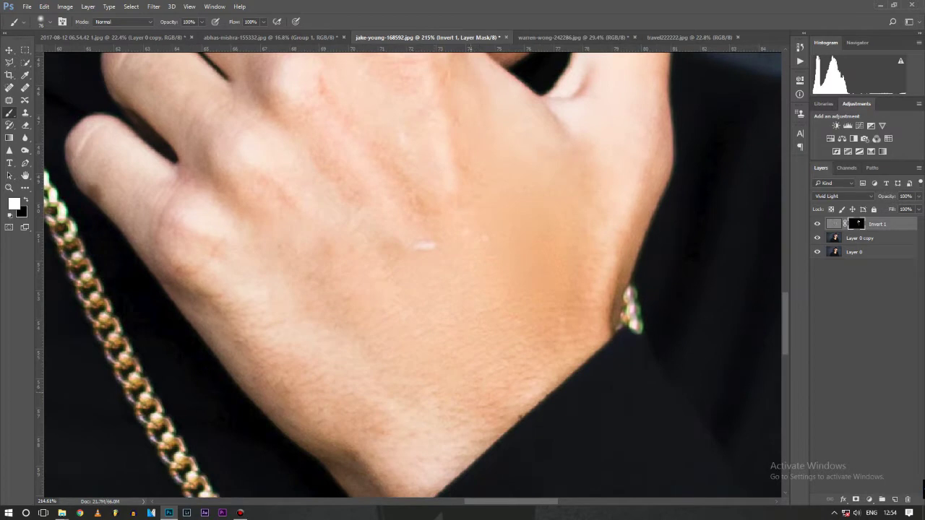
{"action": "left_click_drag", "start_coordinate": [412, 120], "coordinate": [444, 262]}
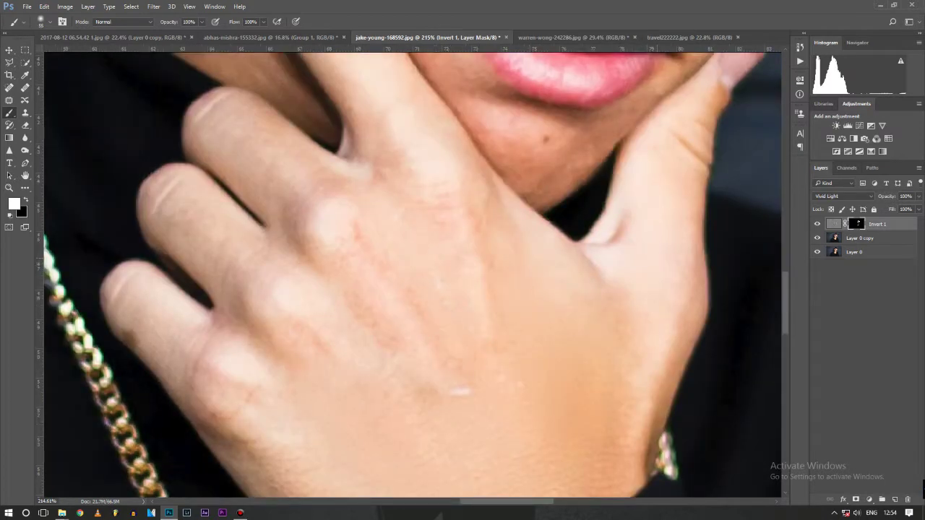
Zoom in to check the lips, nose, ear and glasses, then fit the whole photo.
{"action": "key", "text": "z"}
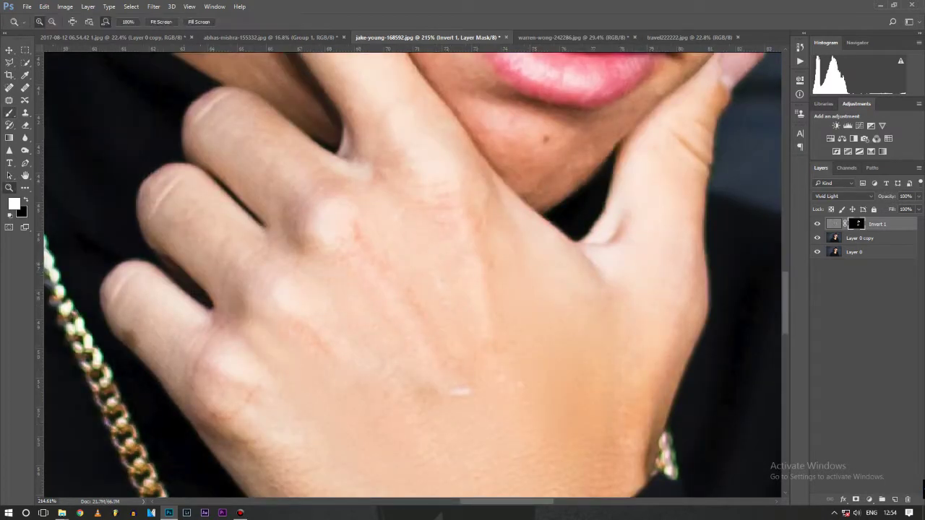
{"action": "left_click_drag", "start_coordinate": [234, 126], "coordinate": [241, 270]}
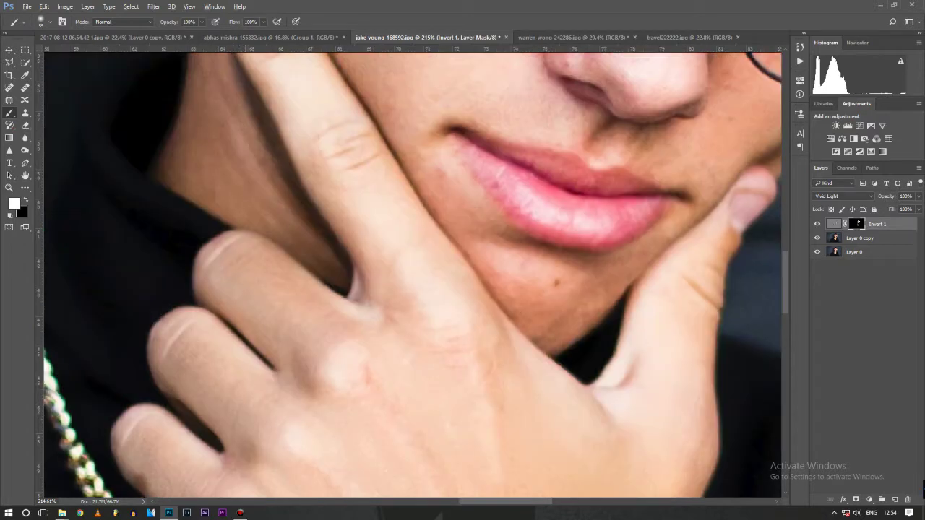
{"action": "left_click_drag", "start_coordinate": [303, 63], "coordinate": [279, 267]}
{"action": "left_click_drag", "start_coordinate": [246, 150], "coordinate": [318, 316]}
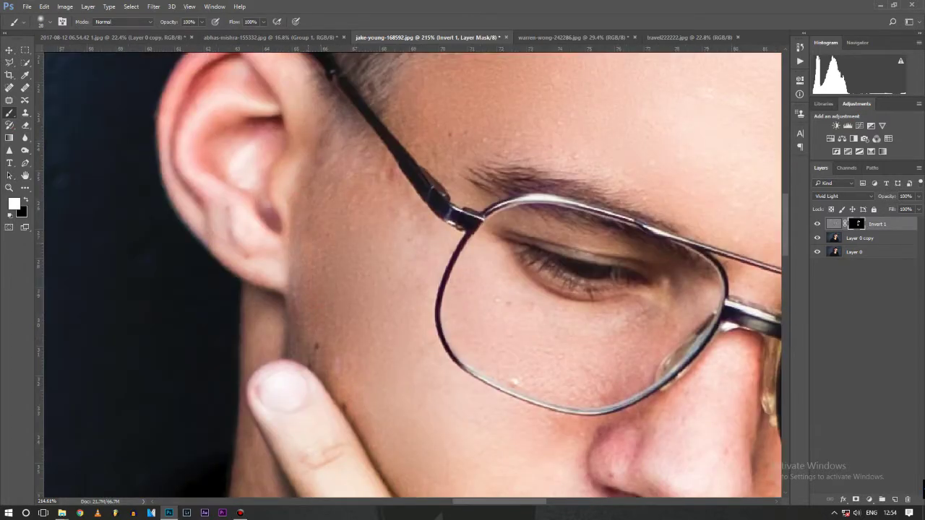
{"action": "scroll", "coordinate": [412, 275], "scroll_direction": "up", "scroll_amount": 2}
{"action": "key", "text": "ctrl+0"}
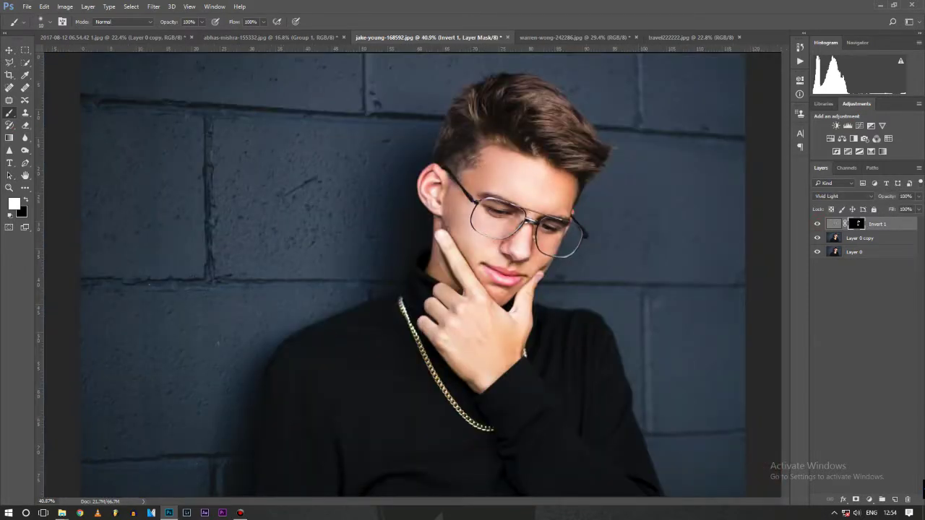
{"action": "scroll", "coordinate": [506, 231], "scroll_direction": "up", "scroll_amount": 5}
{"action": "right_click", "coordinate": [487, 180]}
{"action": "key", "text": "Escape"}
{"action": "scroll", "coordinate": [506, 274], "scroll_direction": "down", "scroll_amount": 5}
{"action": "scroll", "coordinate": [506, 274], "scroll_direction": "up", "scroll_amount": 3}
{"action": "scroll", "coordinate": [505, 275], "scroll_direction": "up", "scroll_amount": 2}
{"action": "scroll", "coordinate": [506, 274], "scroll_direction": "down", "scroll_amount": 5}
{"action": "key", "text": "ctrl+0"}
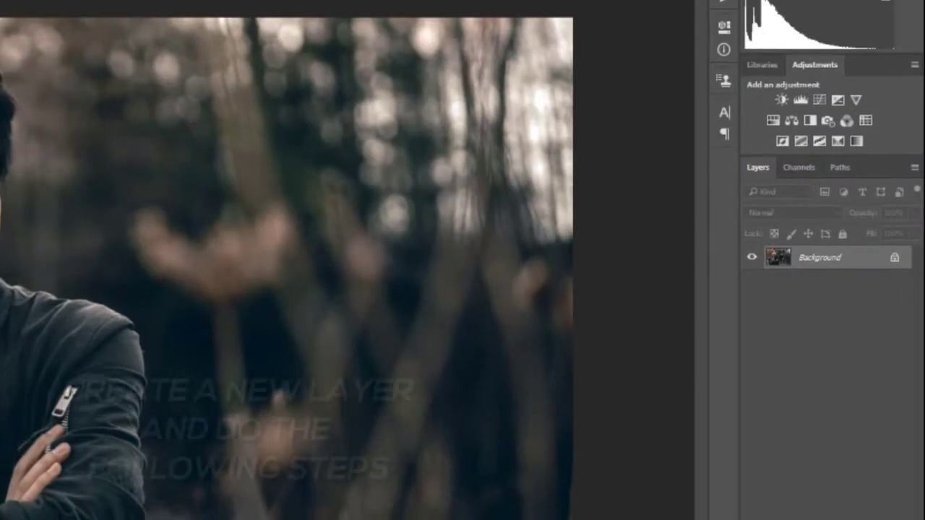
Add a new empty layer, enlarge the soft brush, set foreground to orange e9911f, and hide Background.
{"action": "key", "text": "ctrl+shift+alt+n"}
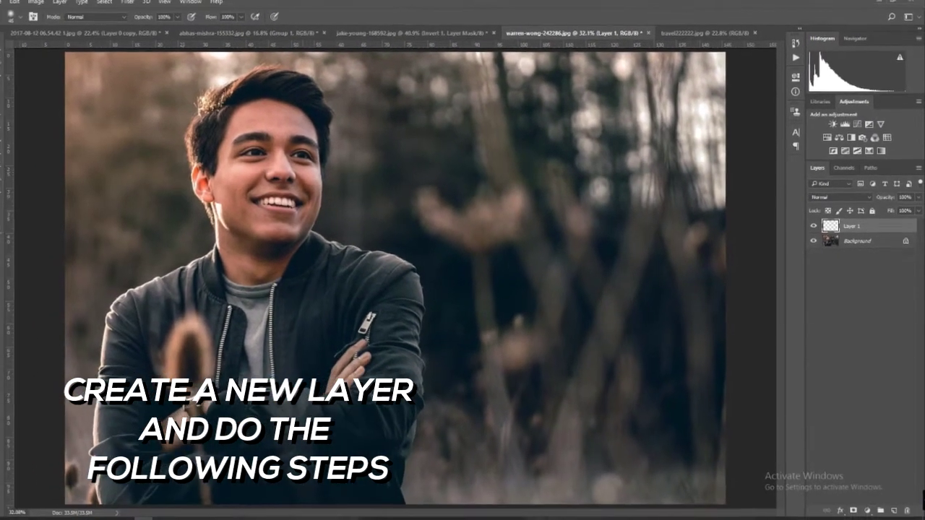
{"action": "mouse_move", "coordinate": [337, 207]}
{"action": "left_mouse_down"}
{"action": "mouse_move", "coordinate": [376, 208]}
{"action": "mouse_move", "coordinate": [340, 207]}
{"action": "left_mouse_up"}
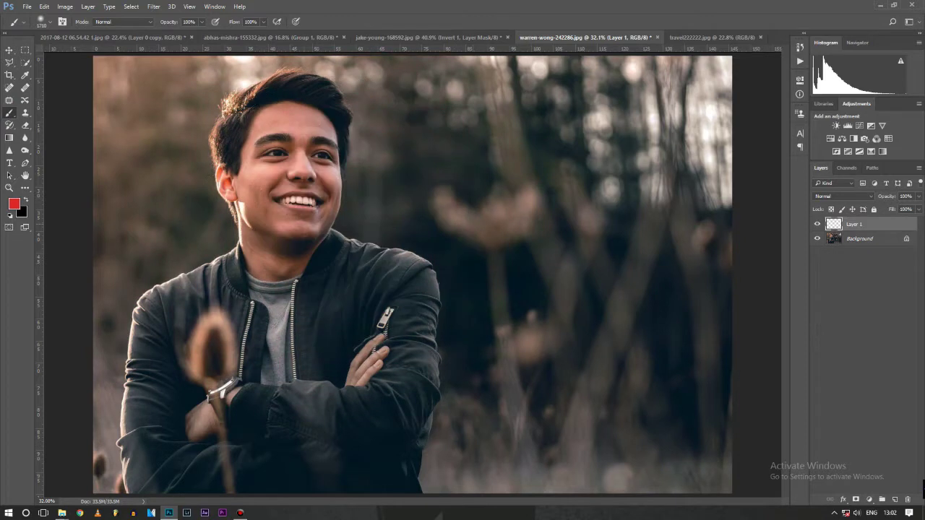
{"action": "left_click", "coordinate": [13, 204]}
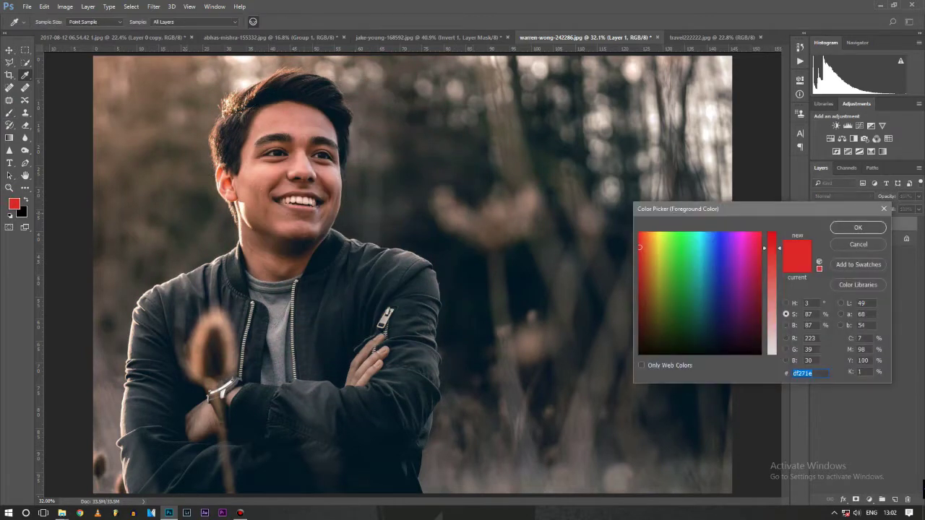
{"action": "left_click_drag", "start_coordinate": [659, 273], "coordinate": [650, 242]}
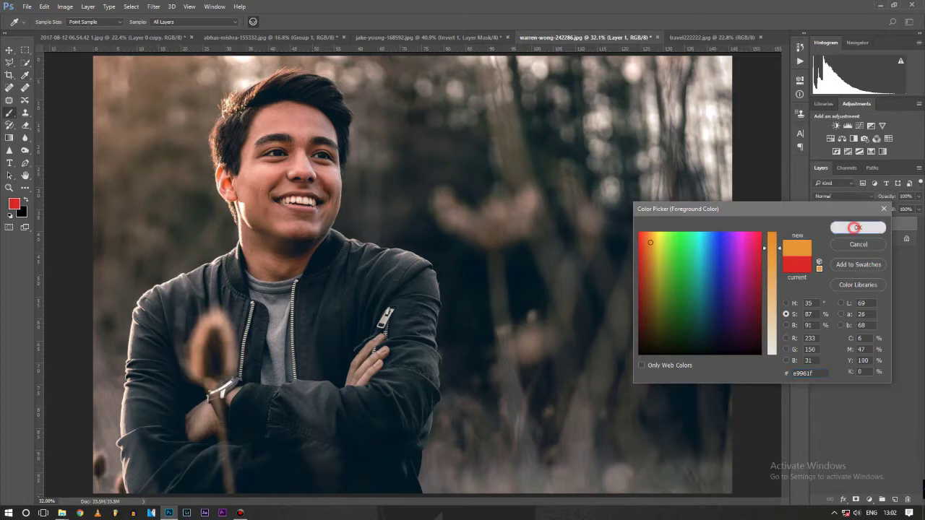
{"action": "left_click", "coordinate": [858, 226]}
{"action": "scroll", "coordinate": [412, 275], "scroll_direction": "down", "scroll_amount": 3}
{"action": "left_click", "coordinate": [817, 239]}
Paint an orange dab on Layer 1, move it up-right, and Free Transform it into a large glow.
{"action": "left_click", "coordinate": [522, 212]}
{"action": "key", "text": "v"}
{"action": "left_click_drag", "start_coordinate": [526, 212], "coordinate": [574, 165]}
{"action": "left_click", "coordinate": [818, 238]}
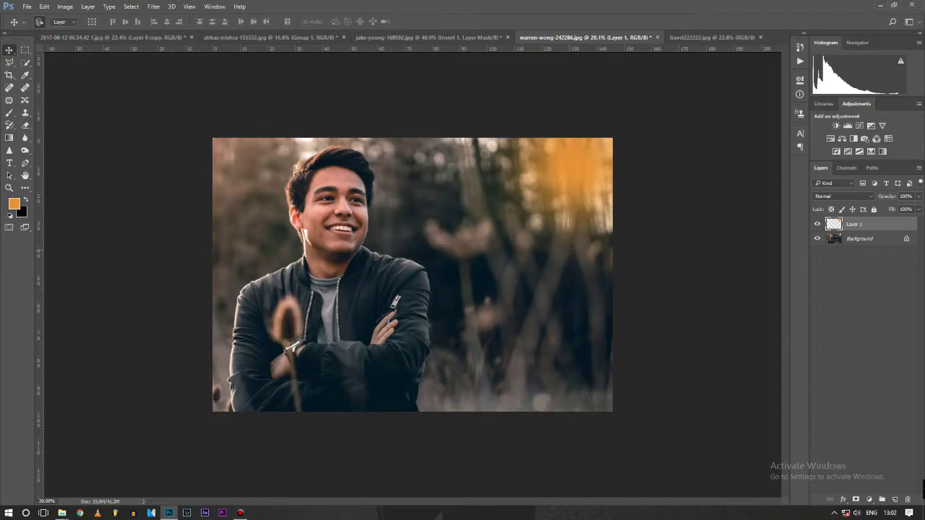
{"action": "key", "text": "ctrl+t"}
{"action": "left_click_drag", "start_coordinate": [438, 301], "coordinate": [171, 466]}
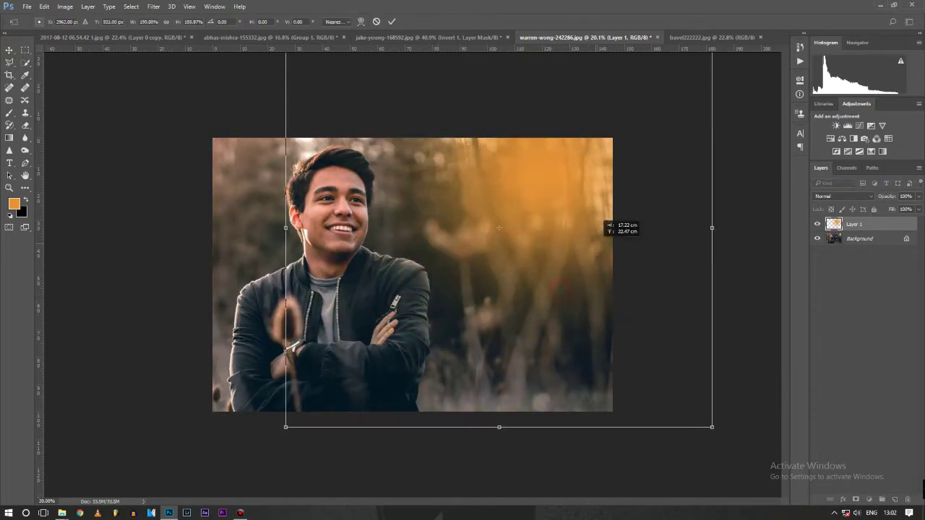
{"action": "scroll", "coordinate": [412, 275], "scroll_direction": "down", "scroll_amount": 4}
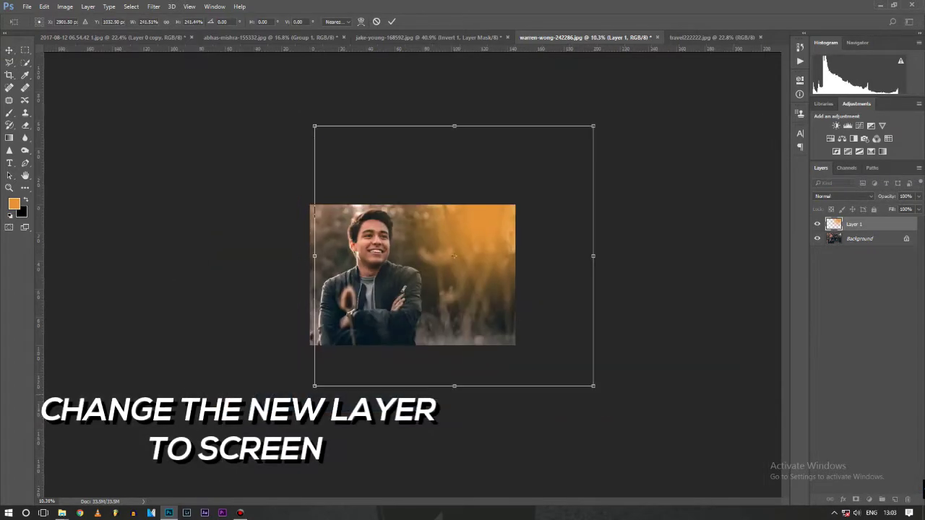
{"action": "left_click", "coordinate": [392, 21]}
Blend the orange glow as Screen, reposition it to the right, and fit the photo.
{"action": "left_click", "coordinate": [844, 196]}
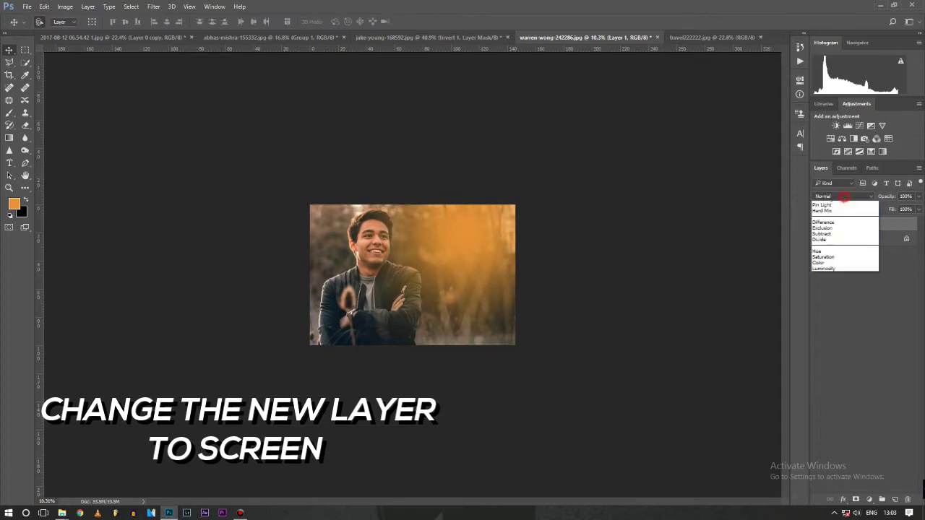
{"action": "left_click", "coordinate": [827, 262]}
{"action": "left_click_drag", "start_coordinate": [480, 249], "coordinate": [340, 216]}
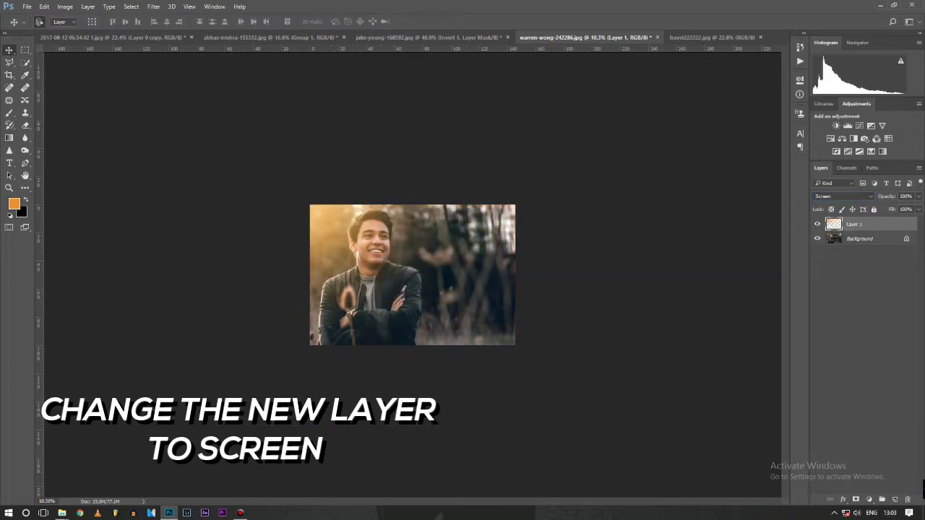
{"action": "mouse_move", "coordinate": [340, 238]}
{"action": "left_mouse_down"}
{"action": "mouse_move", "coordinate": [553, 206]}
{"action": "mouse_move", "coordinate": [513, 220]}
{"action": "left_mouse_up"}
{"action": "key", "text": "ctrl+0"}
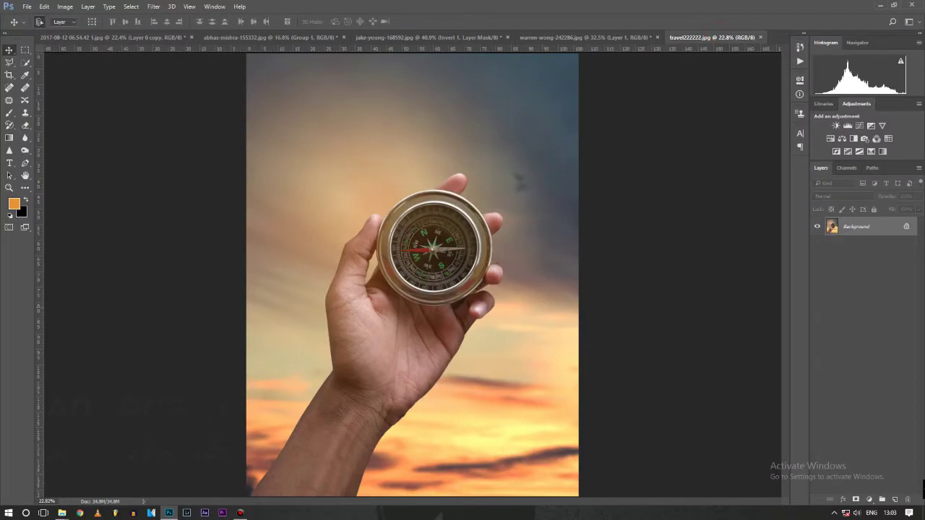
Open the spark image 1.jpg and drag it into the compass photo.
{"action": "key", "text": "ctrl+o"}
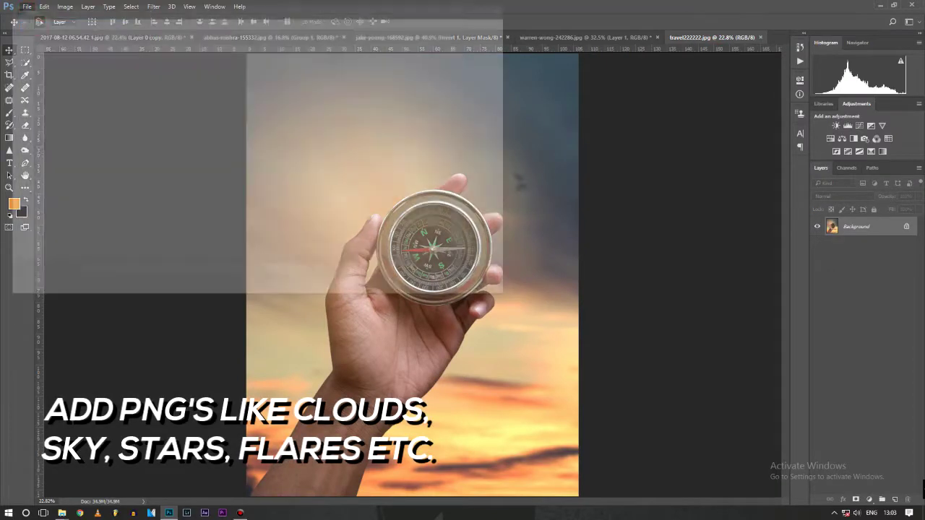
{"action": "double_click", "coordinate": [268, 82]}
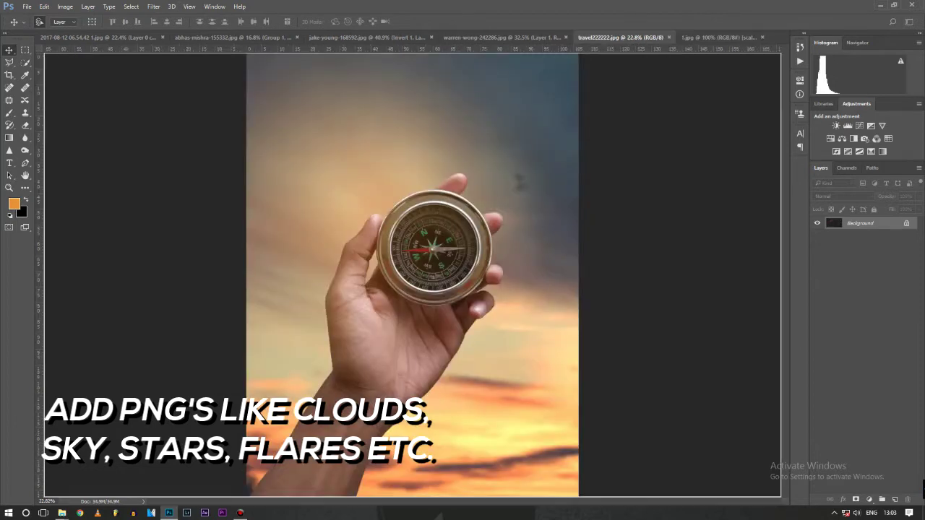
{"action": "left_click_drag", "start_coordinate": [517, 69], "coordinate": [433, 274]}
Rotate the sparks to portrait orientation and scale them to cover the canvas.
{"action": "key", "text": "ctrl+t"}
{"action": "left_click_drag", "start_coordinate": [553, 339], "coordinate": [408, 281]}
{"action": "mouse_move", "coordinate": [503, 340]}
{"action": "left_mouse_down"}
{"action": "mouse_move", "coordinate": [578, 376]}
{"action": "mouse_move", "coordinate": [556, 276]}
{"action": "mouse_move", "coordinate": [477, 160]}
{"action": "left_mouse_up"}
{"action": "key", "text": "ctrl+minus"}
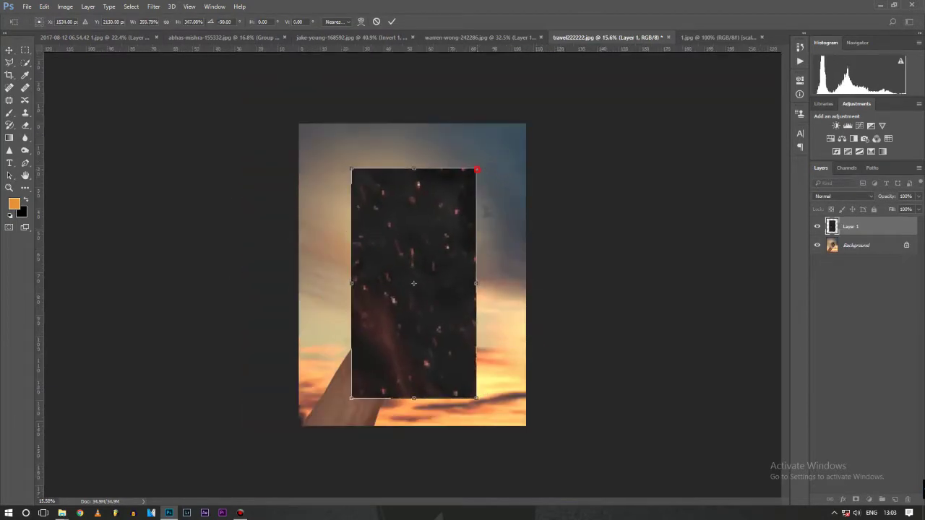
{"action": "left_click_drag", "start_coordinate": [414, 283], "coordinate": [401, 210]}
{"action": "left_click_drag", "start_coordinate": [458, 404], "coordinate": [549, 497]}
{"action": "left_click", "coordinate": [391, 21]}
{"action": "key", "text": "ctrl+minus"}
{"action": "key", "text": "ctrl+t"}
{"action": "left_click_drag", "start_coordinate": [483, 419], "coordinate": [474, 403]}
{"action": "left_click", "coordinate": [391, 21]}
Set the spark layer's blend mode to Screen and fit the photo on screen.
{"action": "left_click", "coordinate": [843, 195]}
{"action": "left_click", "coordinate": [831, 262]}
{"action": "key", "text": "ctrl+0"}
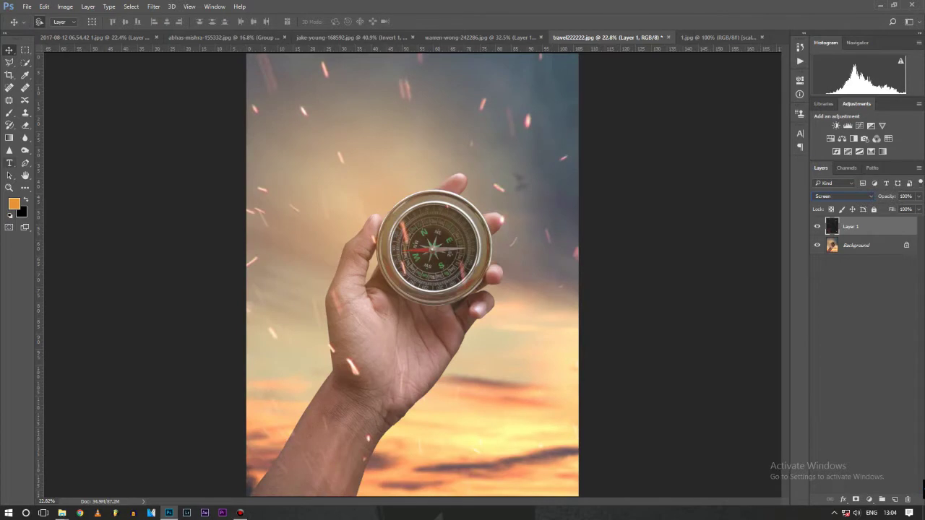
Erase the sparks over the hand, wrist, arm and palm with an enlarged Eraser.
{"action": "key", "text": "e"}
{"action": "left_click_drag", "start_coordinate": [423, 268], "coordinate": [462, 268]}
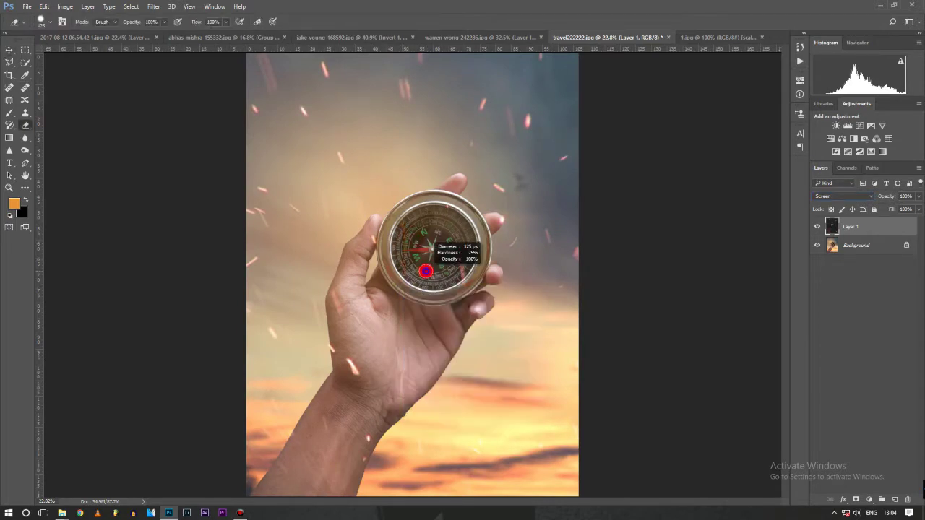
{"action": "left_click_drag", "start_coordinate": [364, 311], "coordinate": [304, 491]}
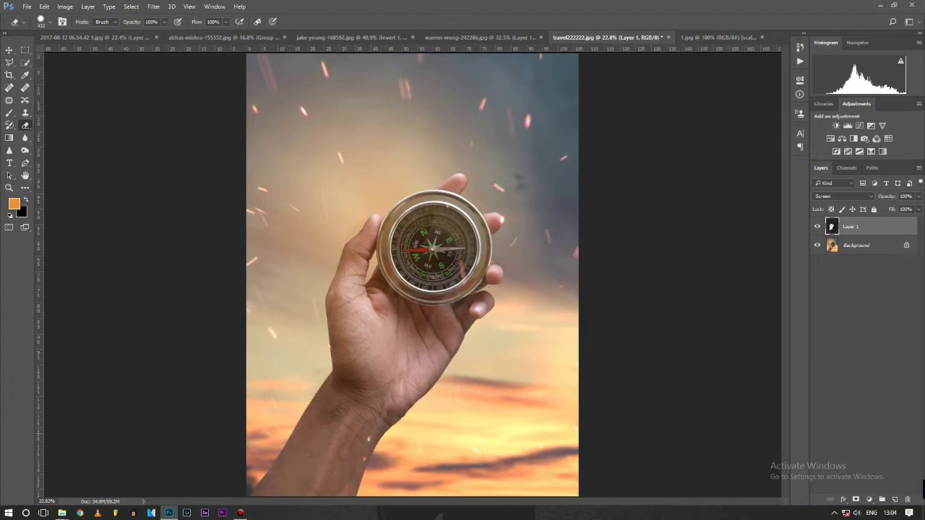
{"action": "left_click_drag", "start_coordinate": [359, 470], "coordinate": [449, 231]}
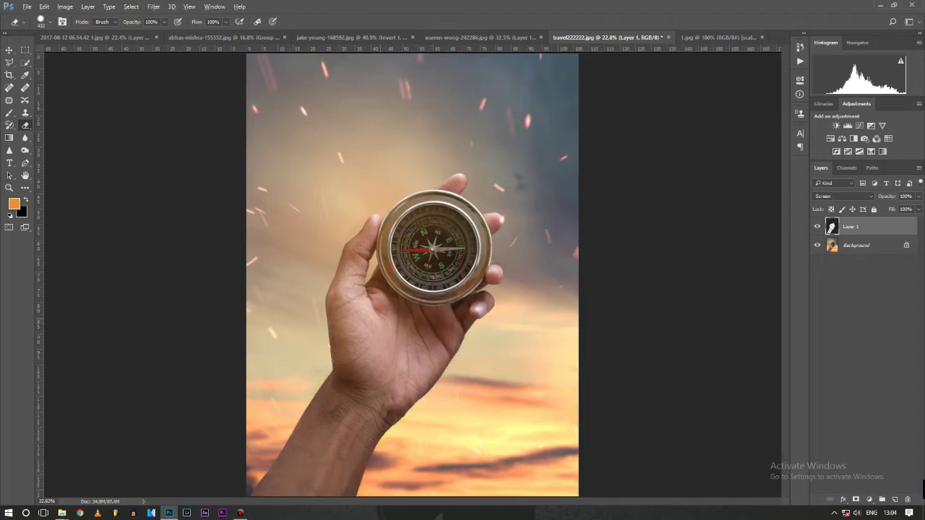
Fit the photo to the window and toggle Layer 1's visibility to compare.
{"action": "key", "text": "ctrl+0"}
{"action": "left_click", "coordinate": [817, 226]}
{"action": "left_click", "coordinate": [817, 226]}
{"action": "left_click", "coordinate": [817, 226]}
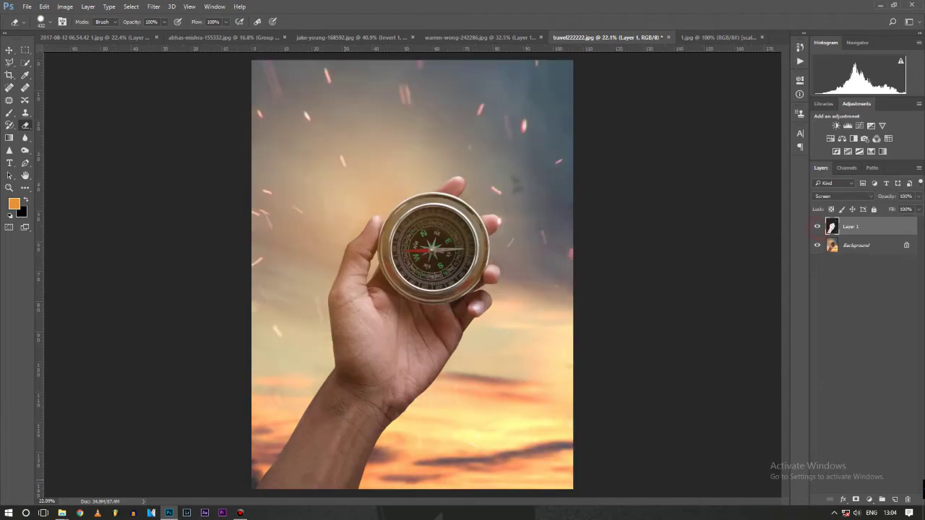